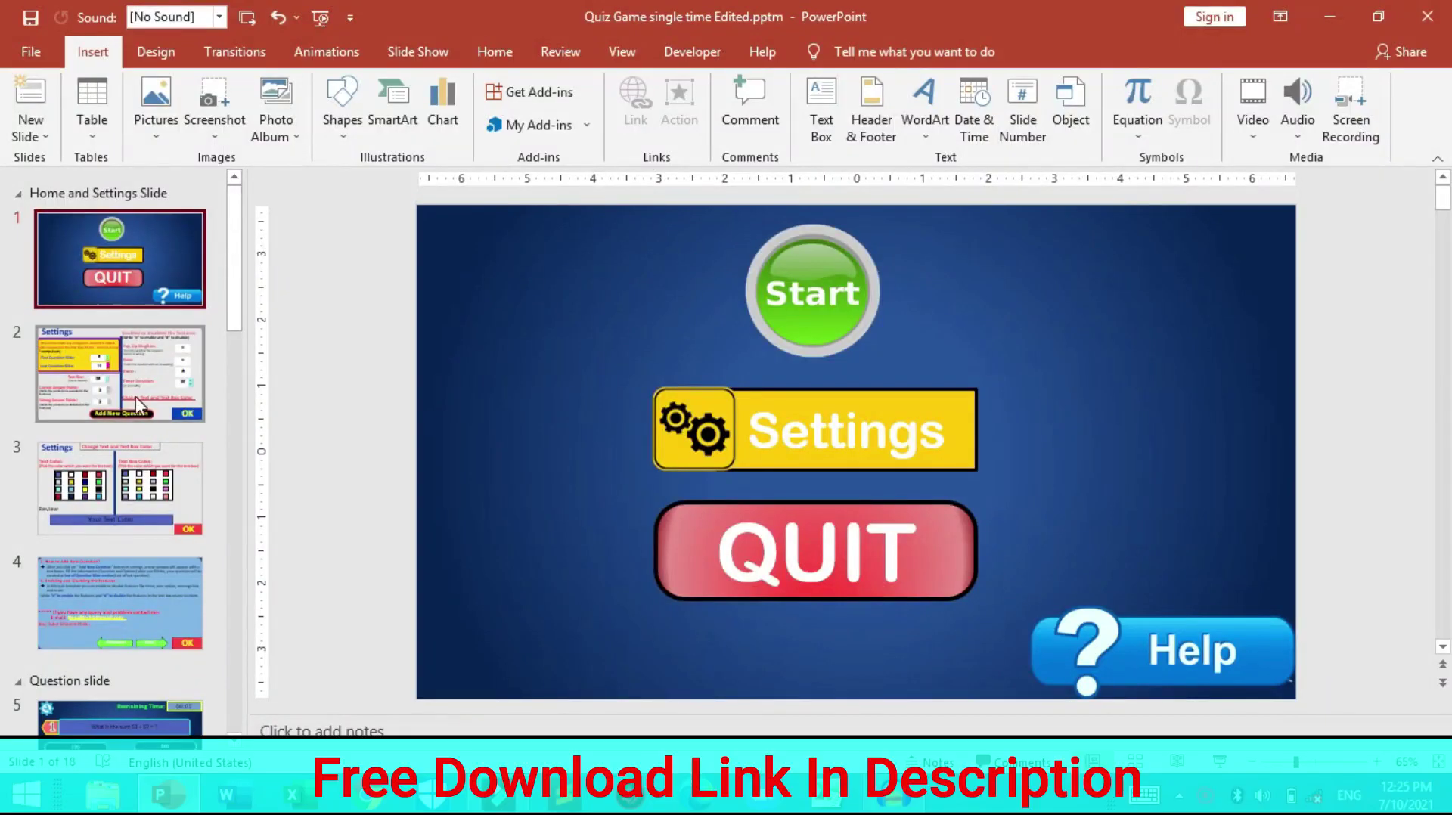
# Step: Review the slides of the Home and Settings section: the home, settings, text colour and help slides
pyautogui.click(144, 381)
pyautogui.click(181, 276)
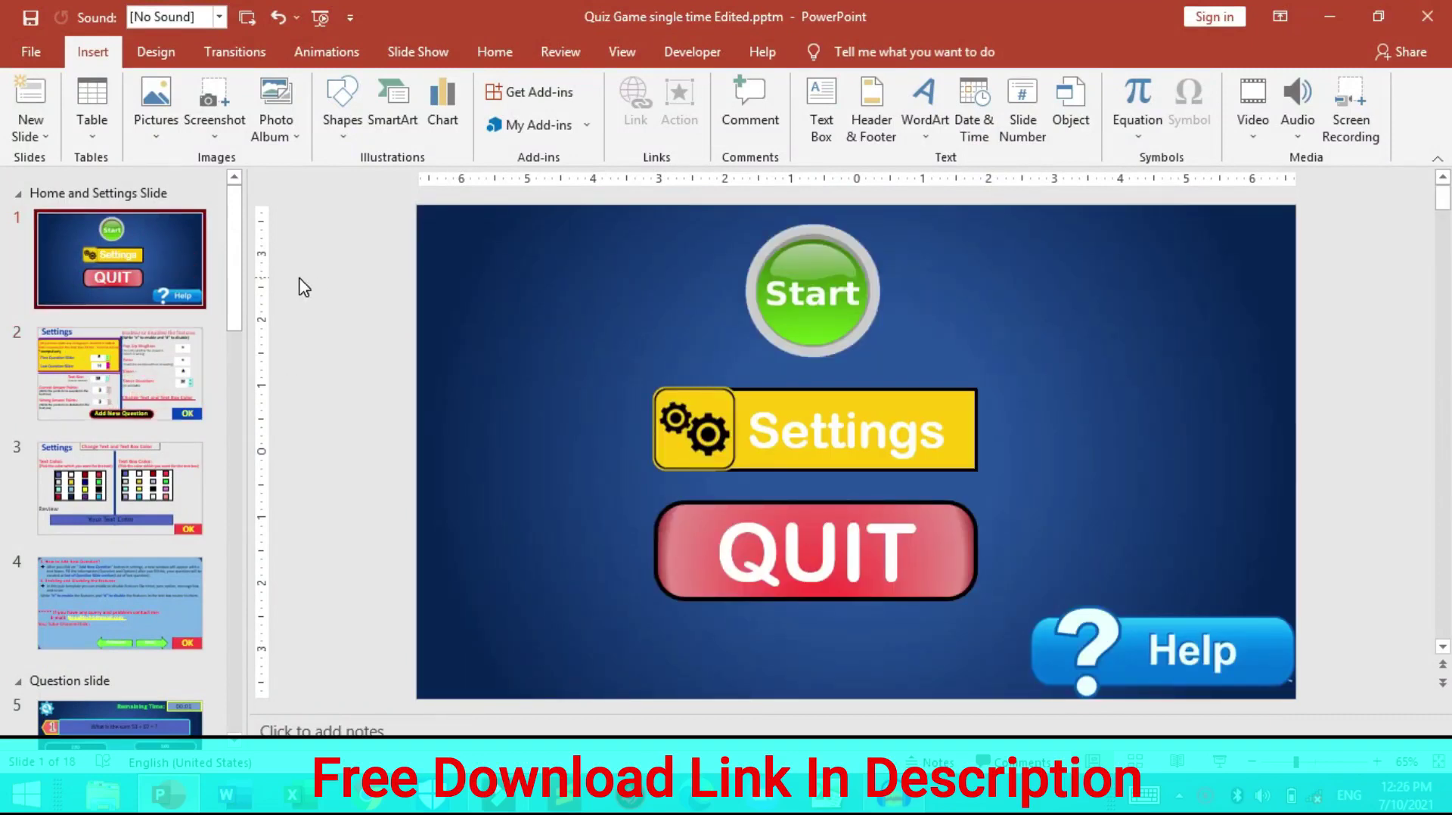
pyautogui.click(101, 194)
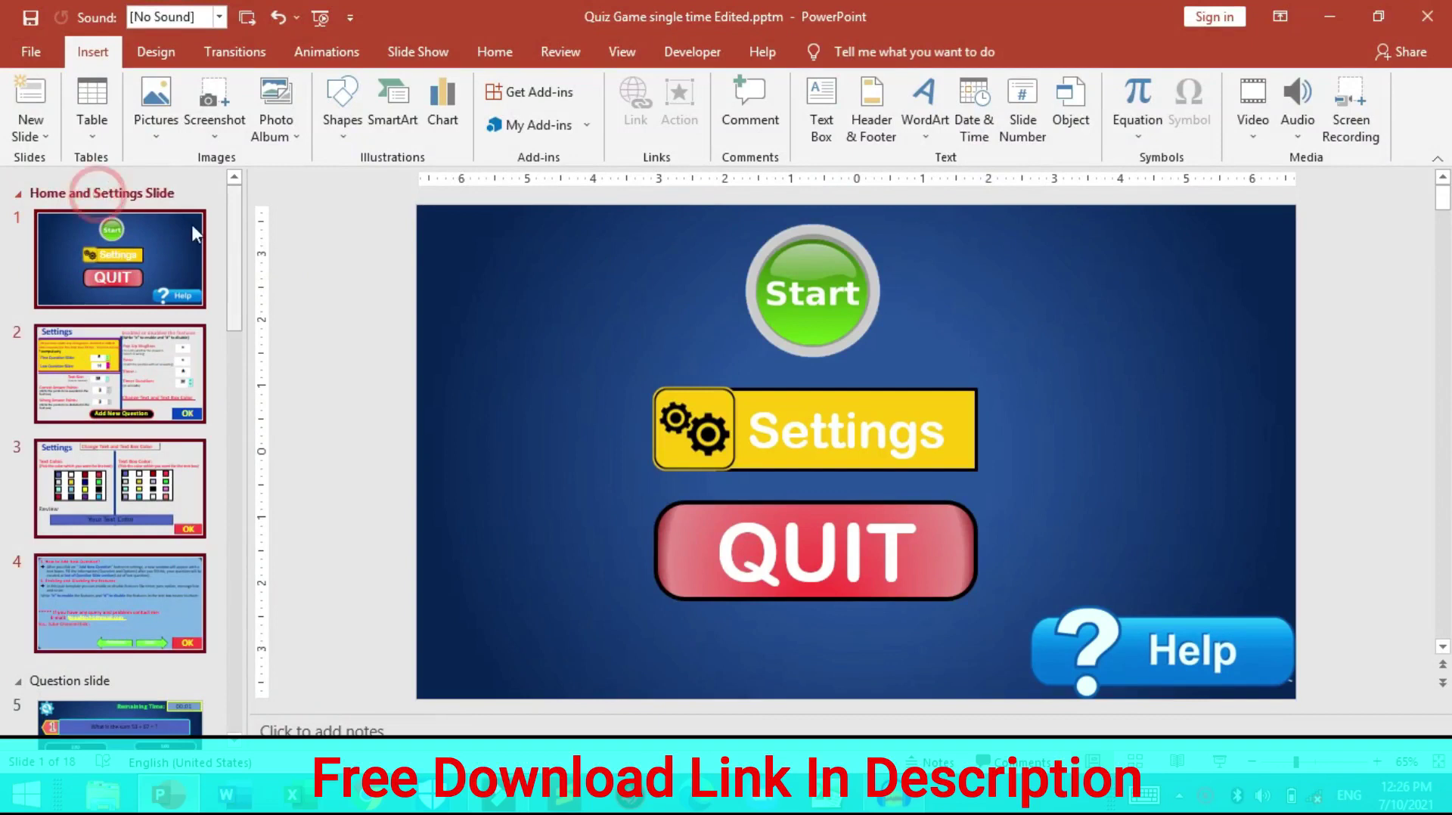
pyautogui.moveTo(243, 253)
pyautogui.mouseDown()
pyautogui.moveTo(232, 243)
pyautogui.moveTo(239, 494)
pyautogui.moveTo(240, 281)
pyautogui.mouseUp()
pyautogui.click(233, 250)
pyautogui.click(240, 280)
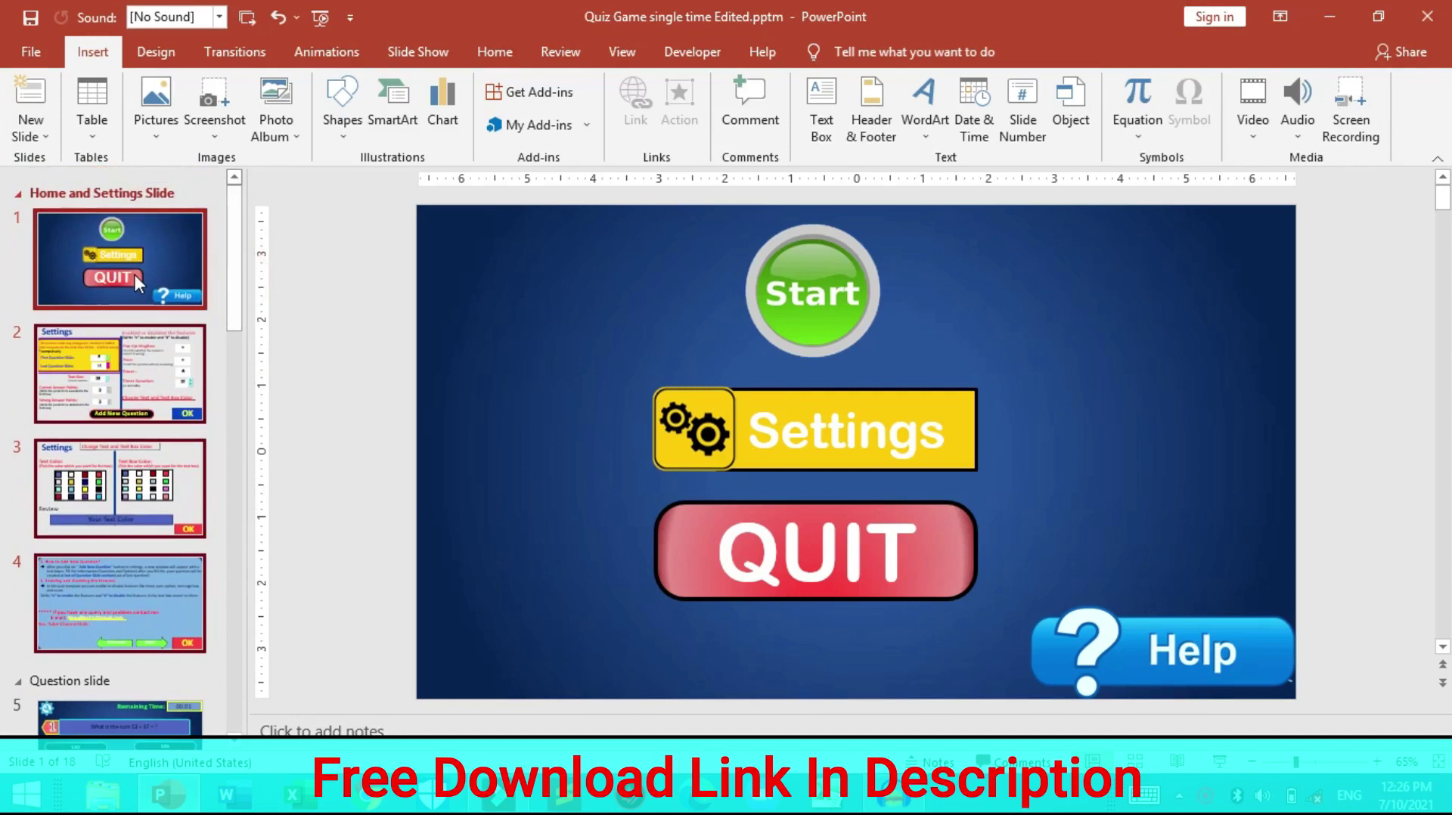
pyautogui.click(134, 274)
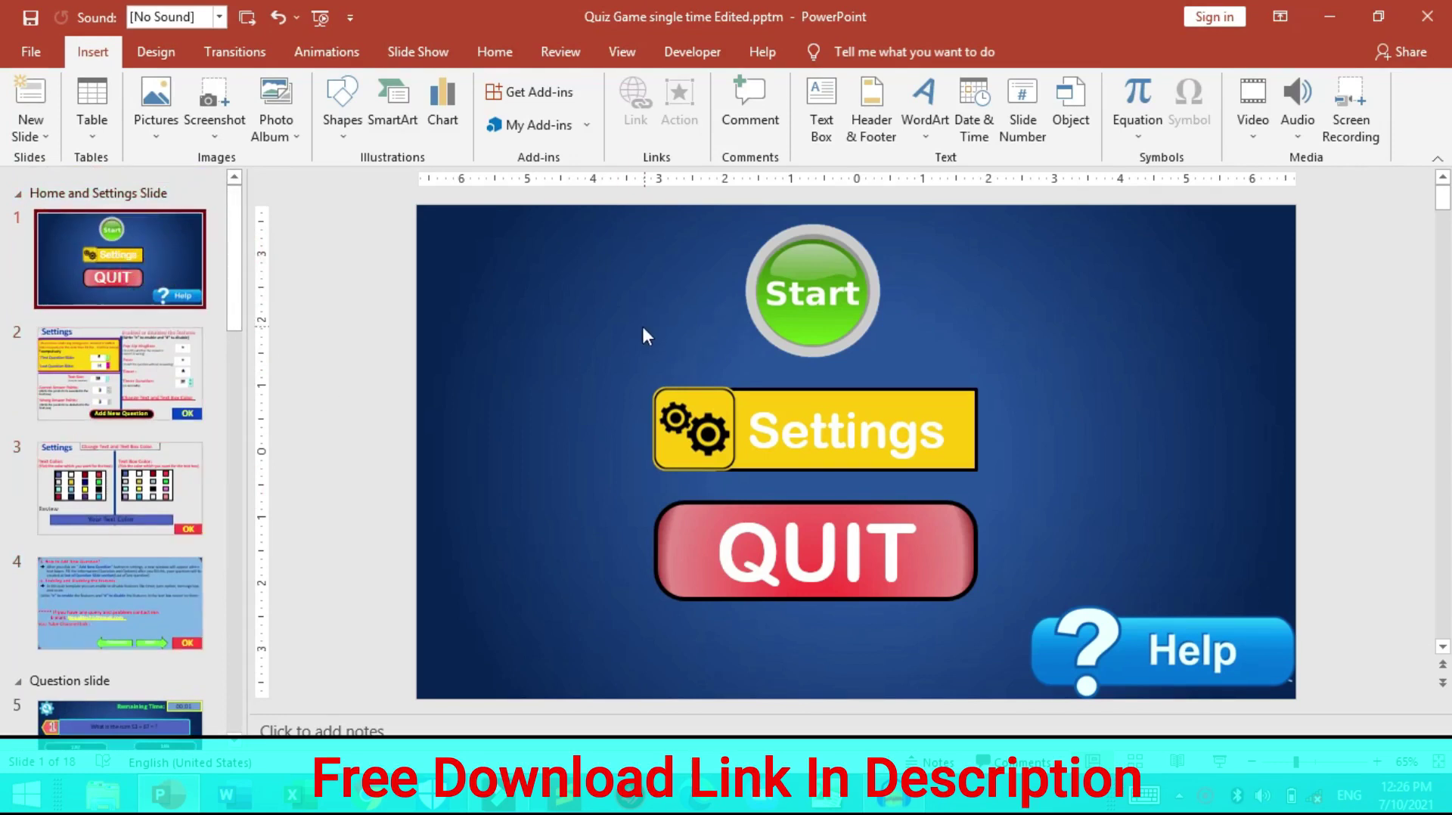
pyautogui.click(146, 378)
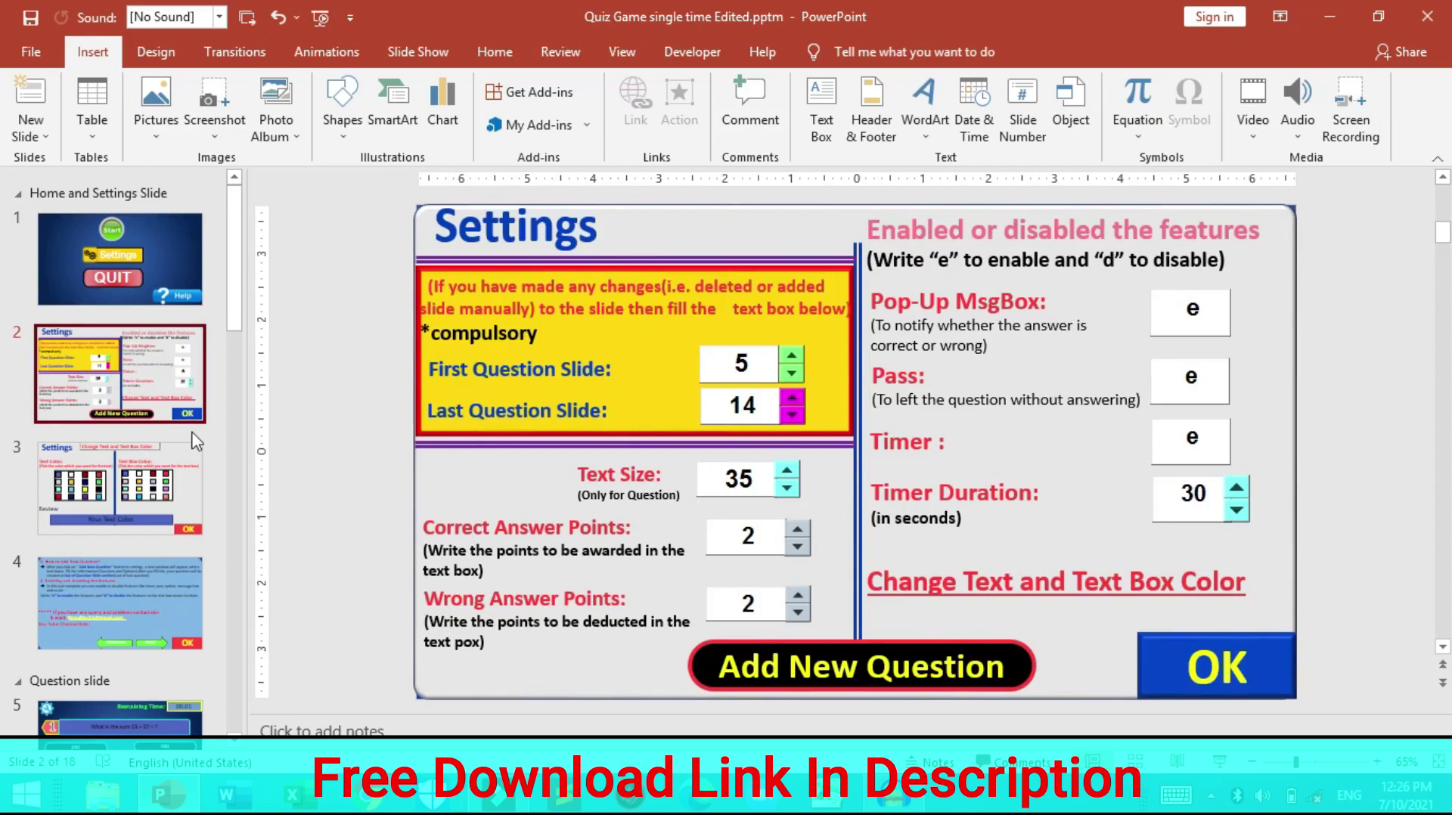
pyautogui.click(130, 518)
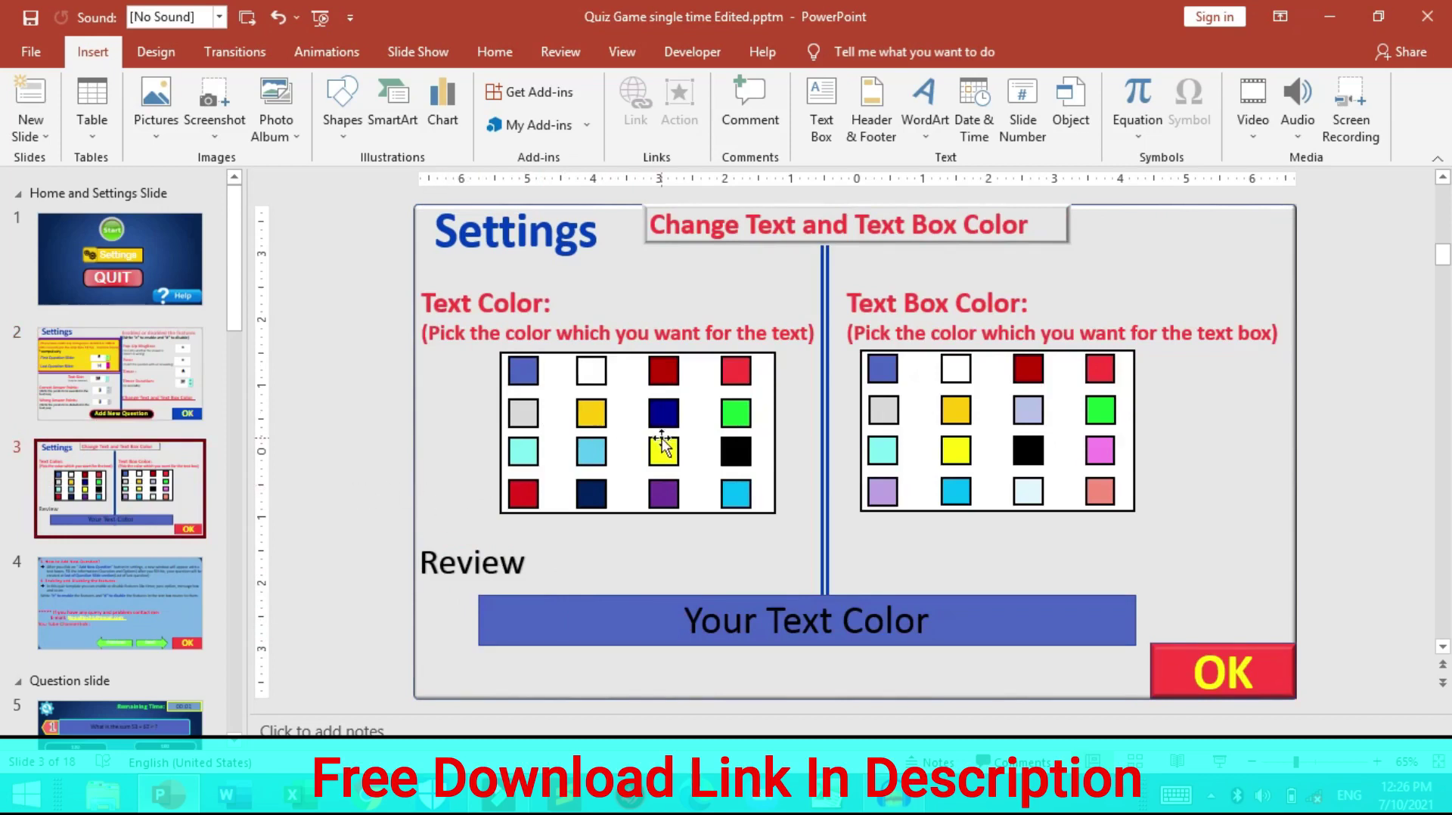
pyautogui.click(144, 635)
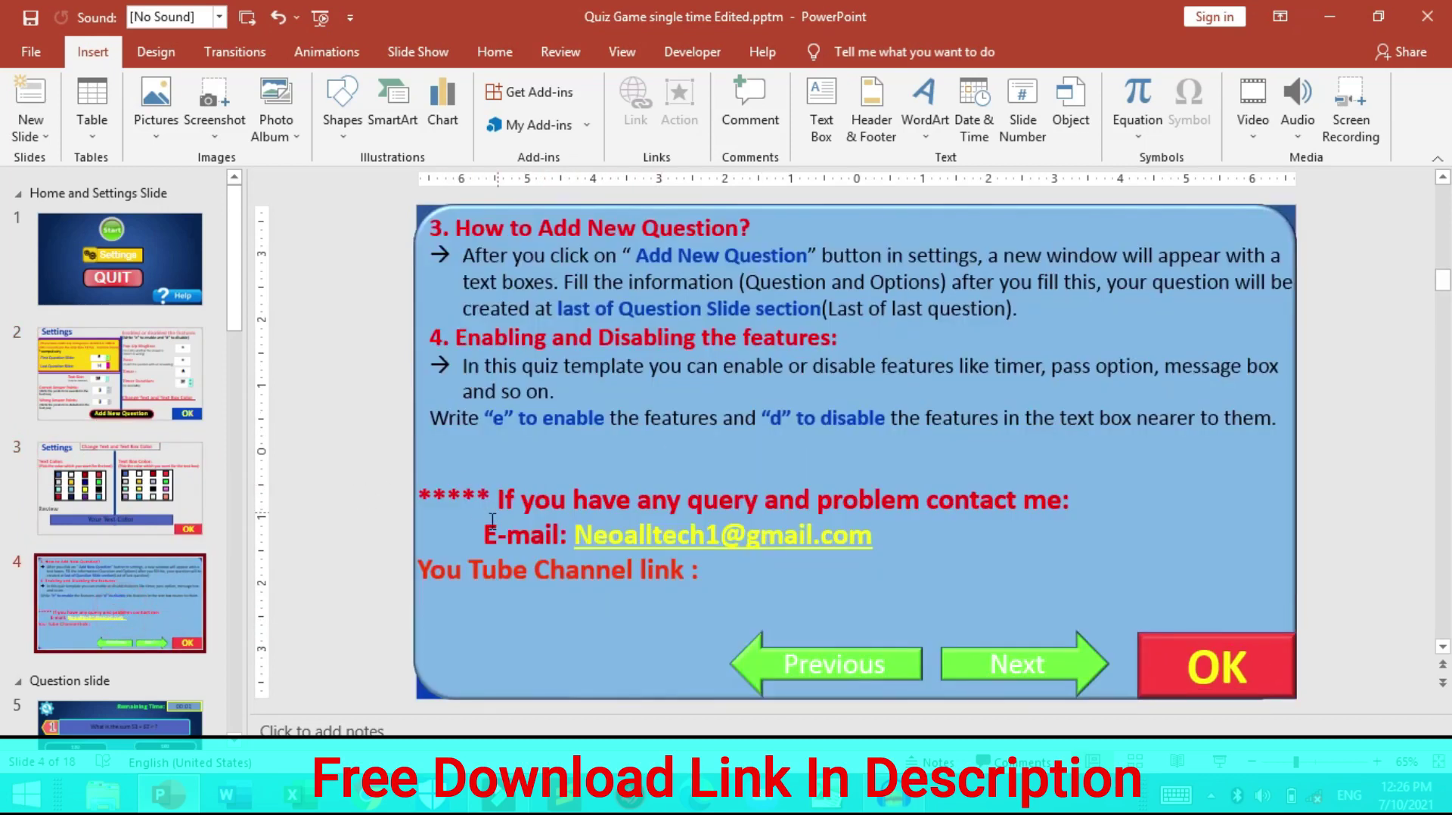
# Step: Look through the question slides from slide 5 onward, up to the View Result slide
pyautogui.click(182, 725)
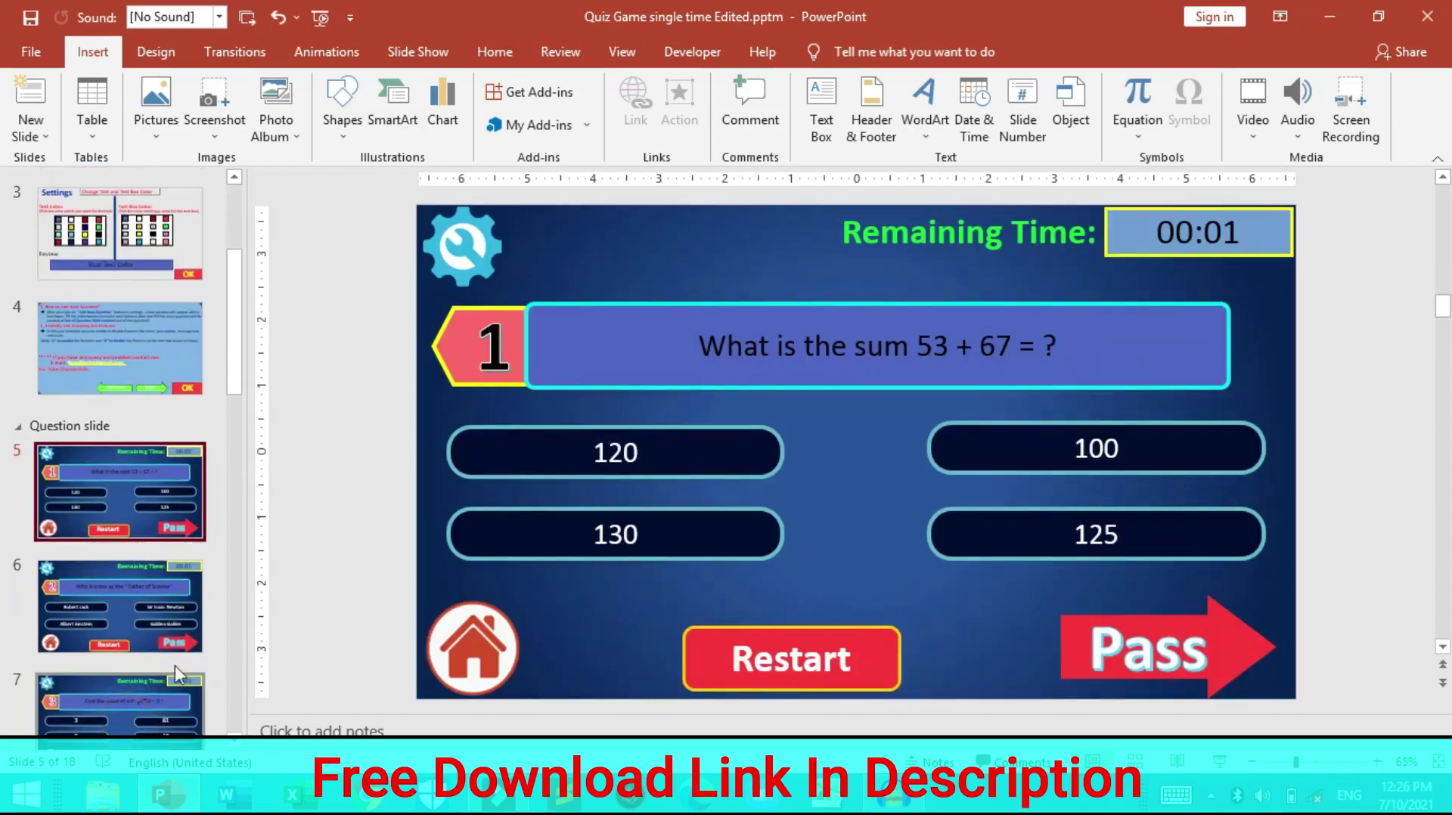
pyautogui.click(133, 609)
pyautogui.press('Down')
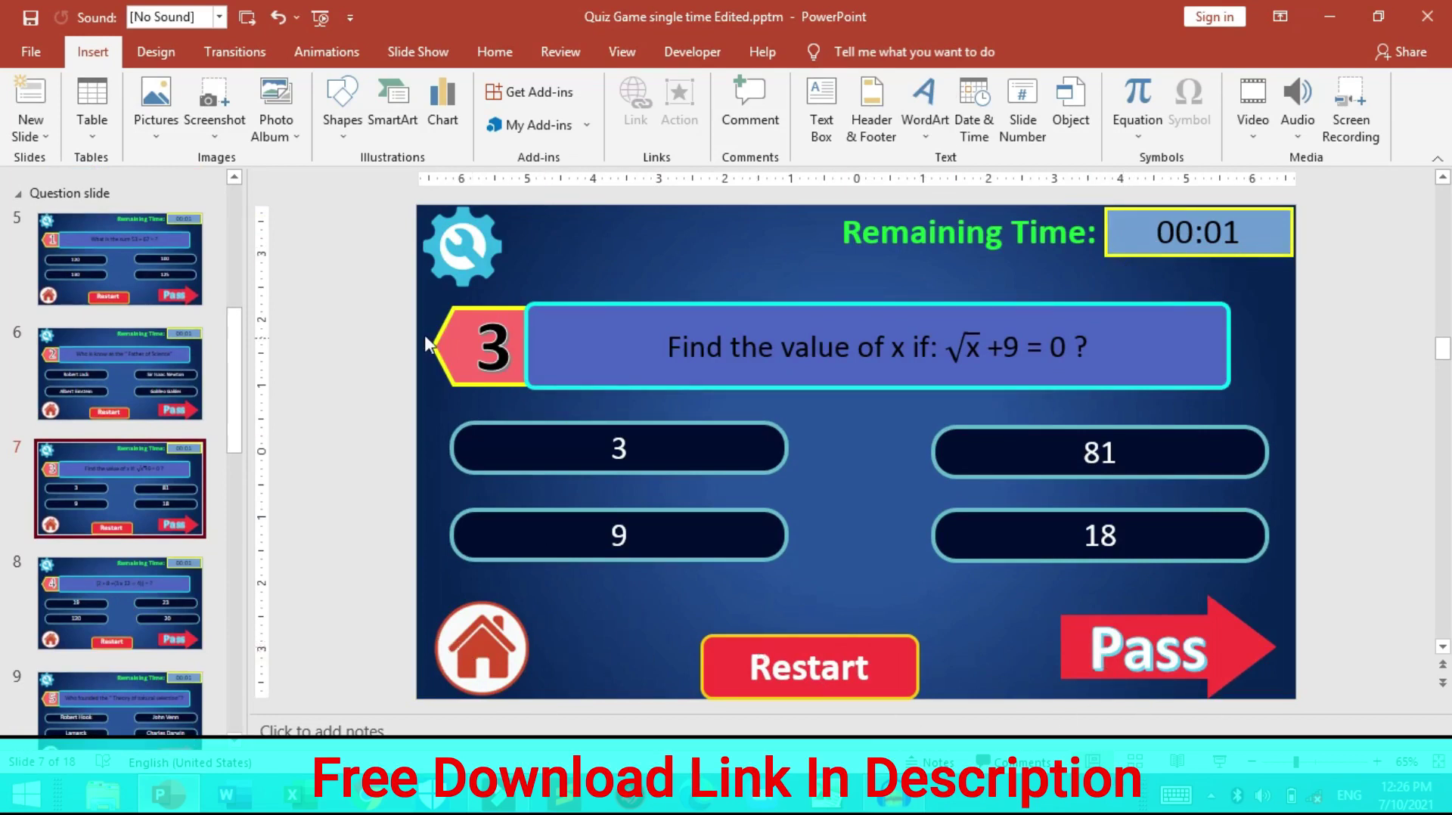
pyautogui.press('Down')
pyautogui.press('Down')
pyautogui.press('Down')
pyautogui.press('Down')
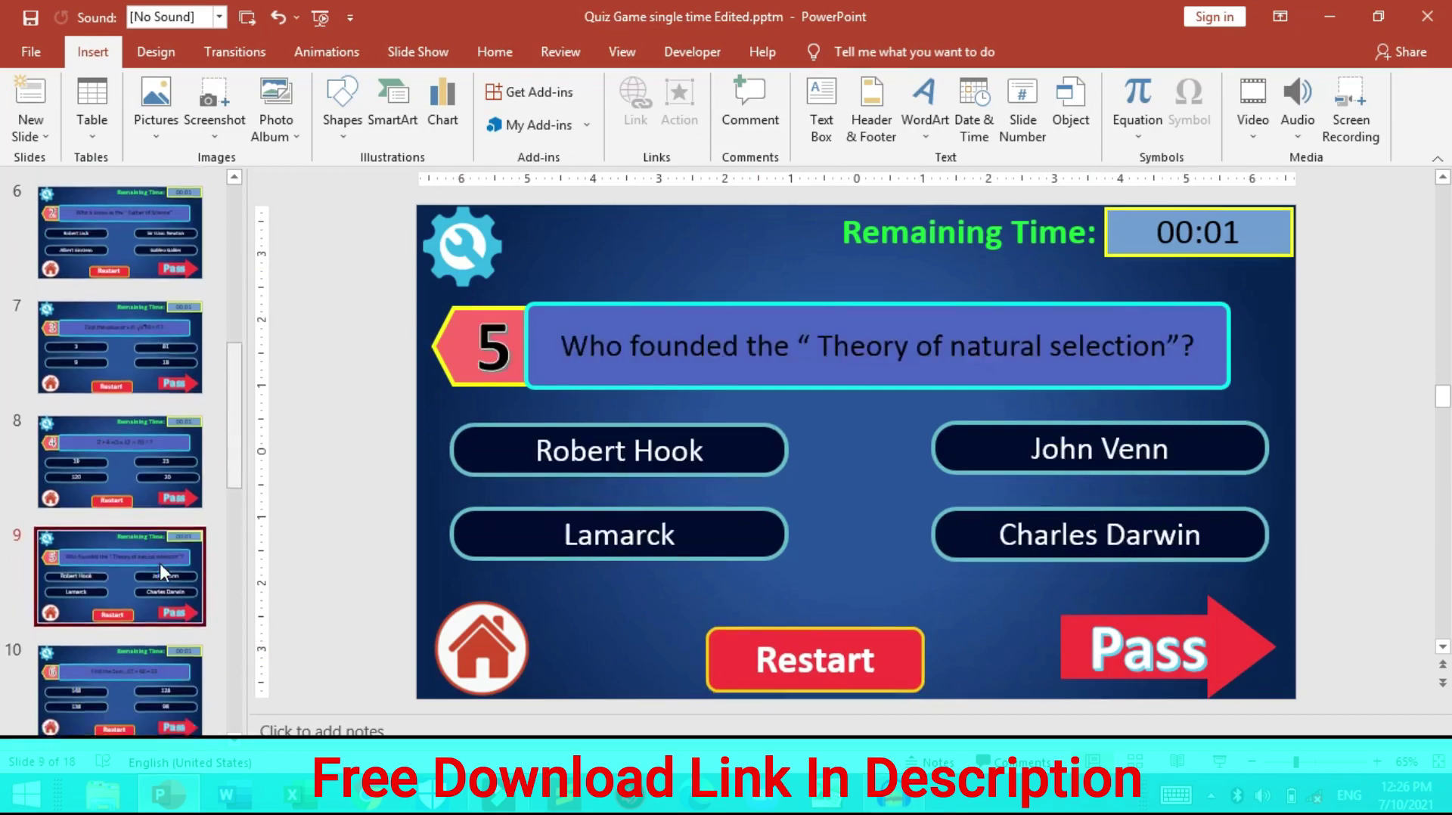
pyautogui.press('Down')
pyautogui.press('Down')
pyautogui.press('Down')
pyautogui.press('Down')
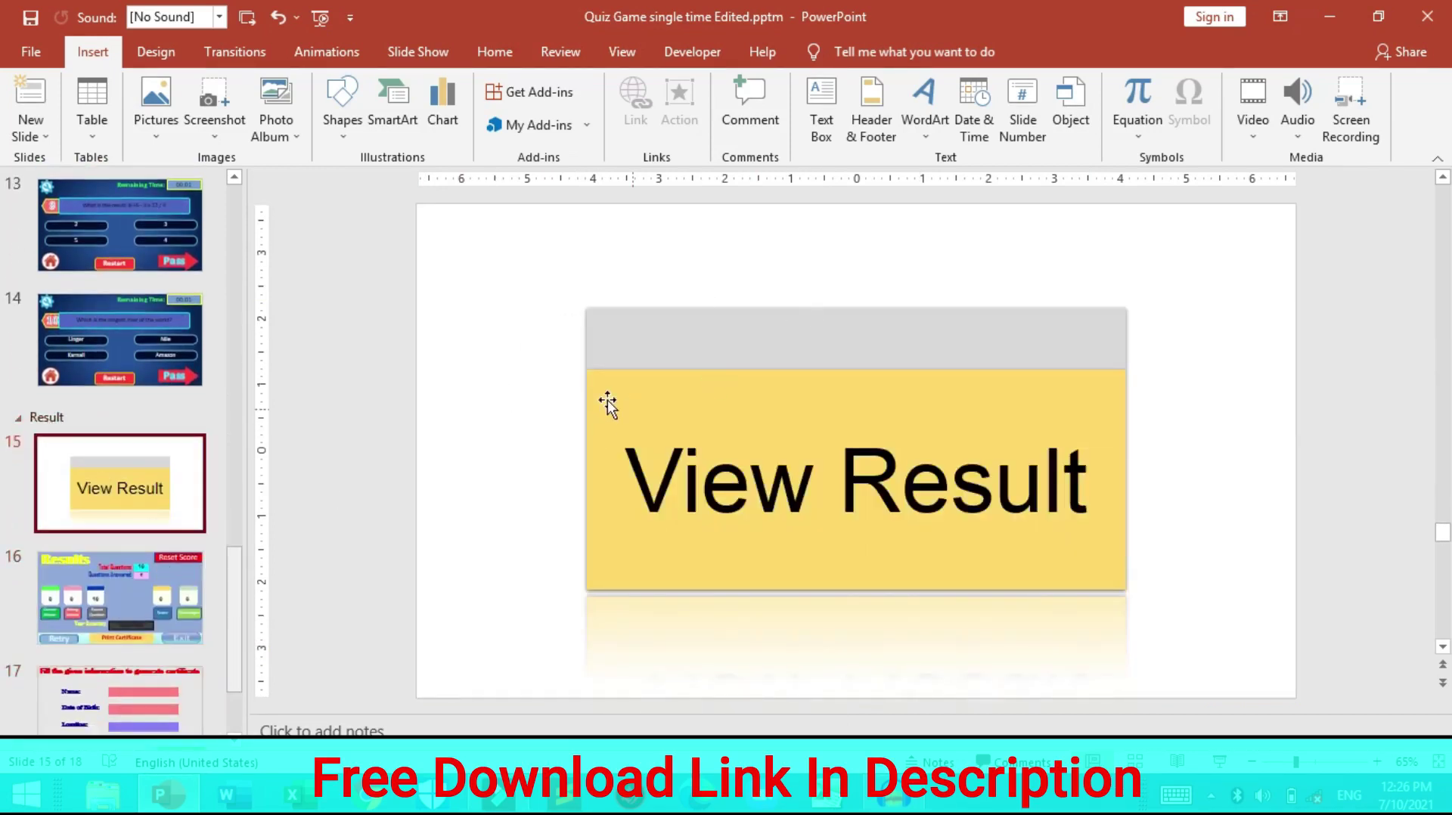
# Step: Examine the Results slide and the certificate information form, and return to the home slide
pyautogui.click(87, 603)
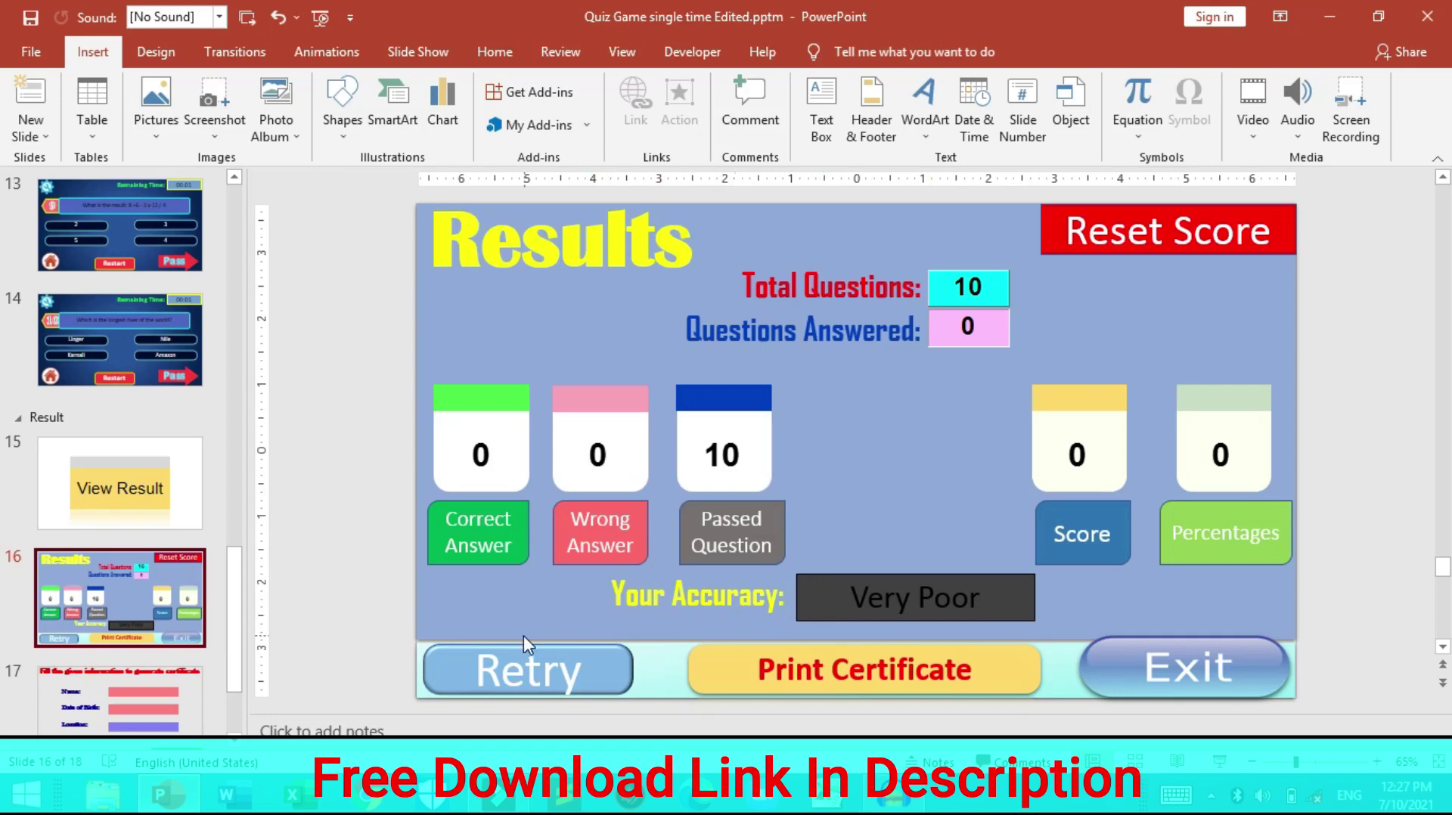
pyautogui.click(364, 642)
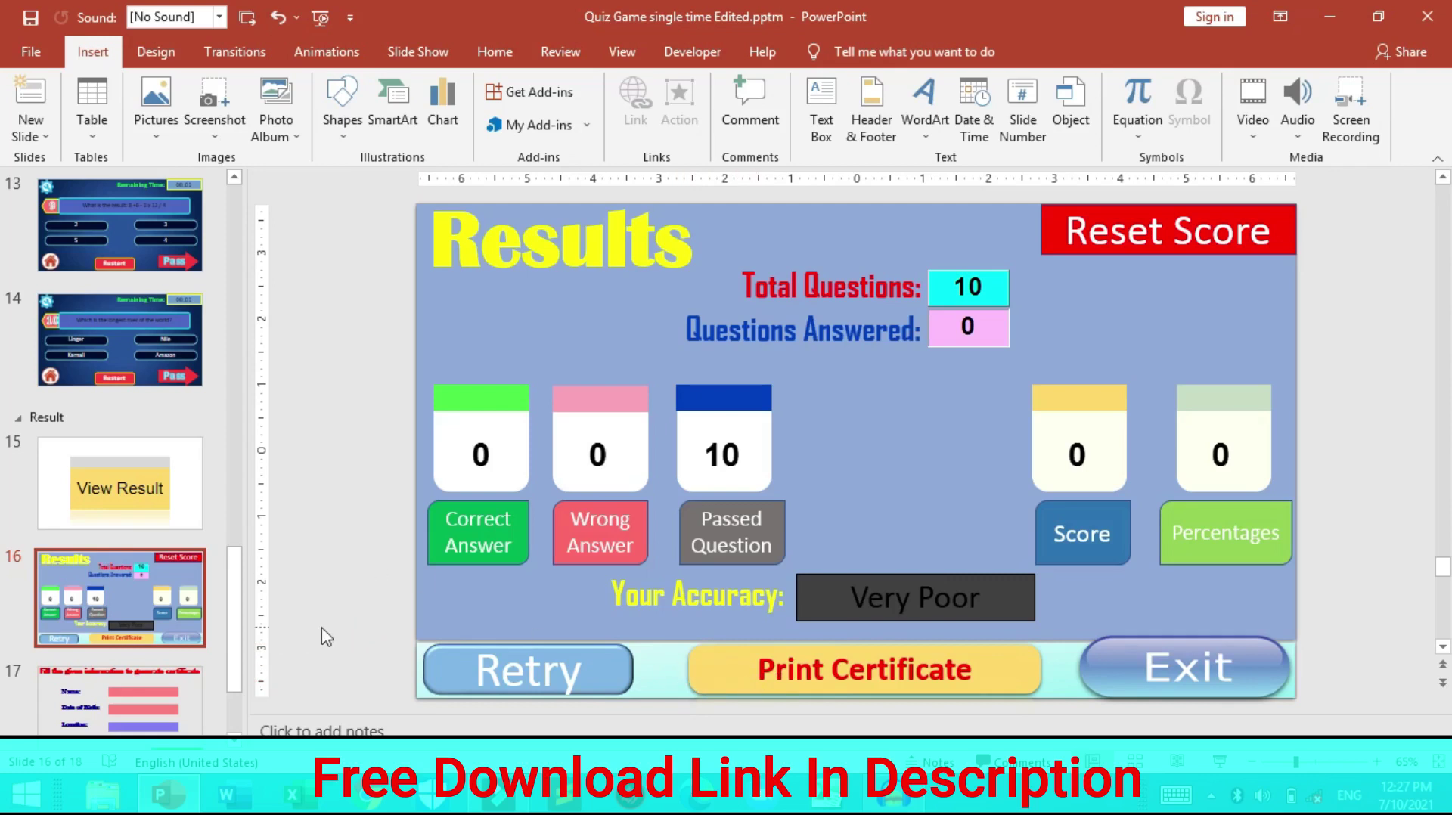
pyautogui.click(129, 724)
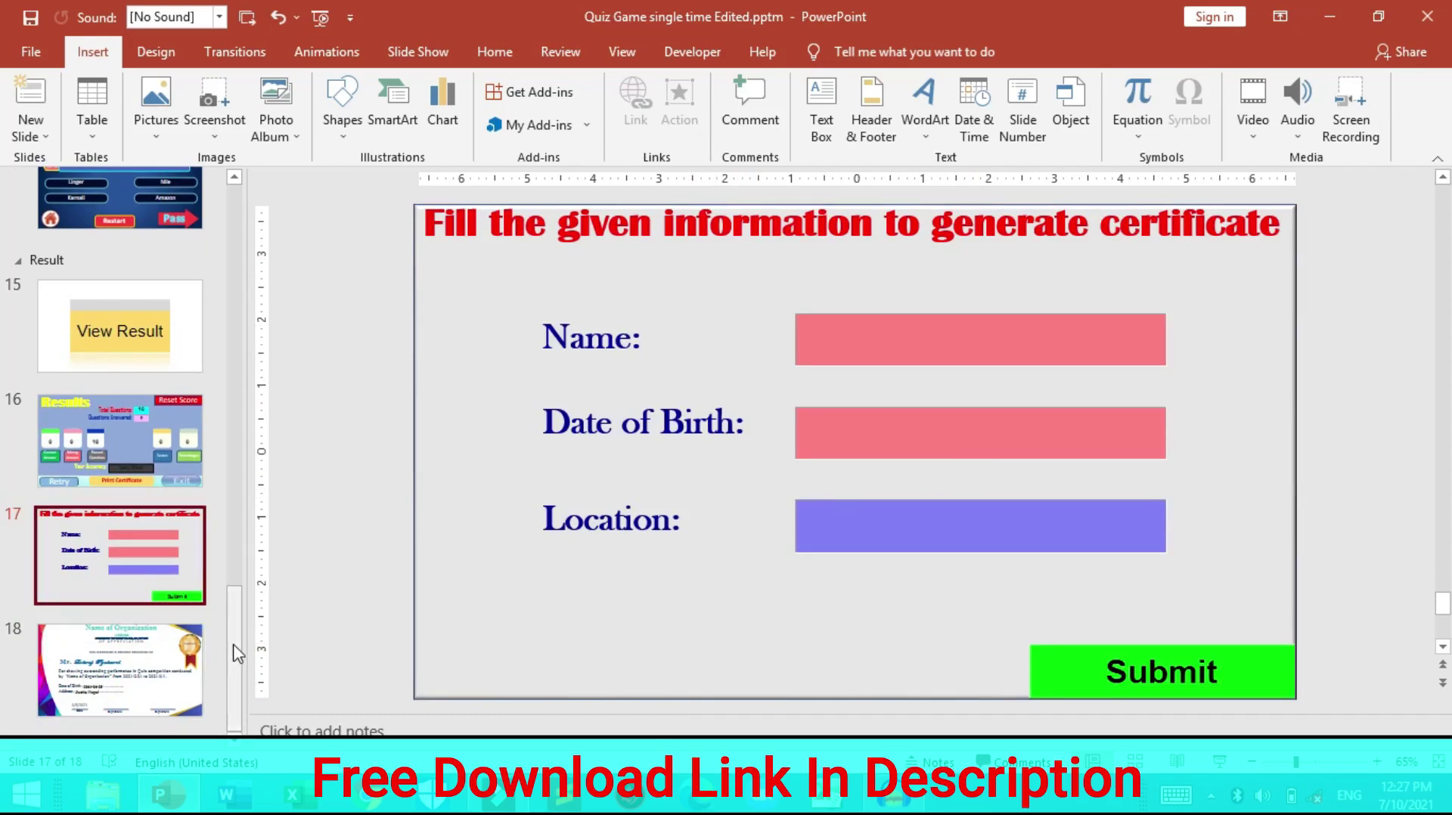
pyautogui.moveTo(232, 645); pyautogui.dragTo(223, 298)
pyautogui.click(227, 298)
pyautogui.click(151, 266)
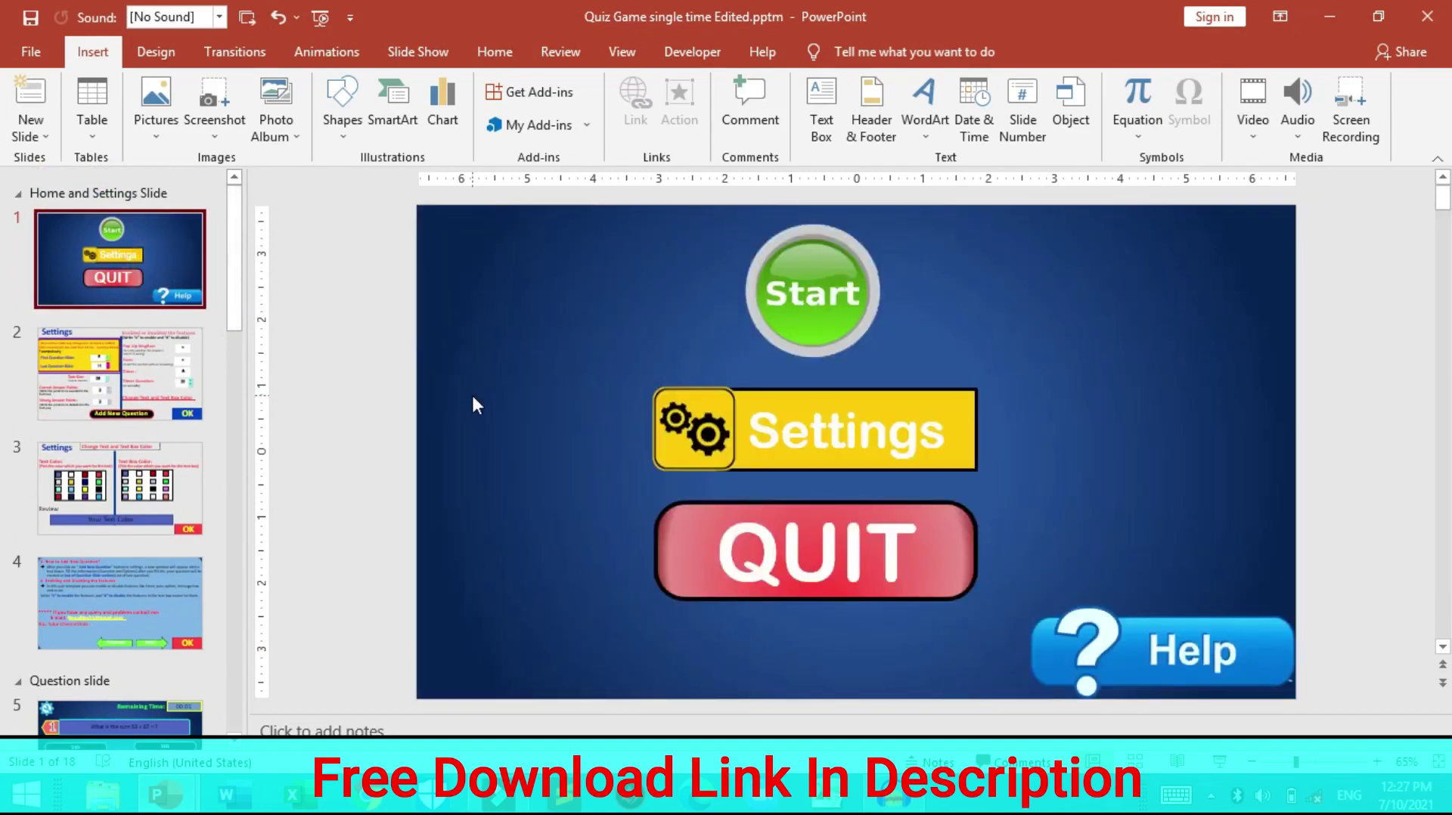
# Step: Start the slide show from the home slide and open the game's Settings
pyautogui.press('F5')
pyautogui.click(755, 576)
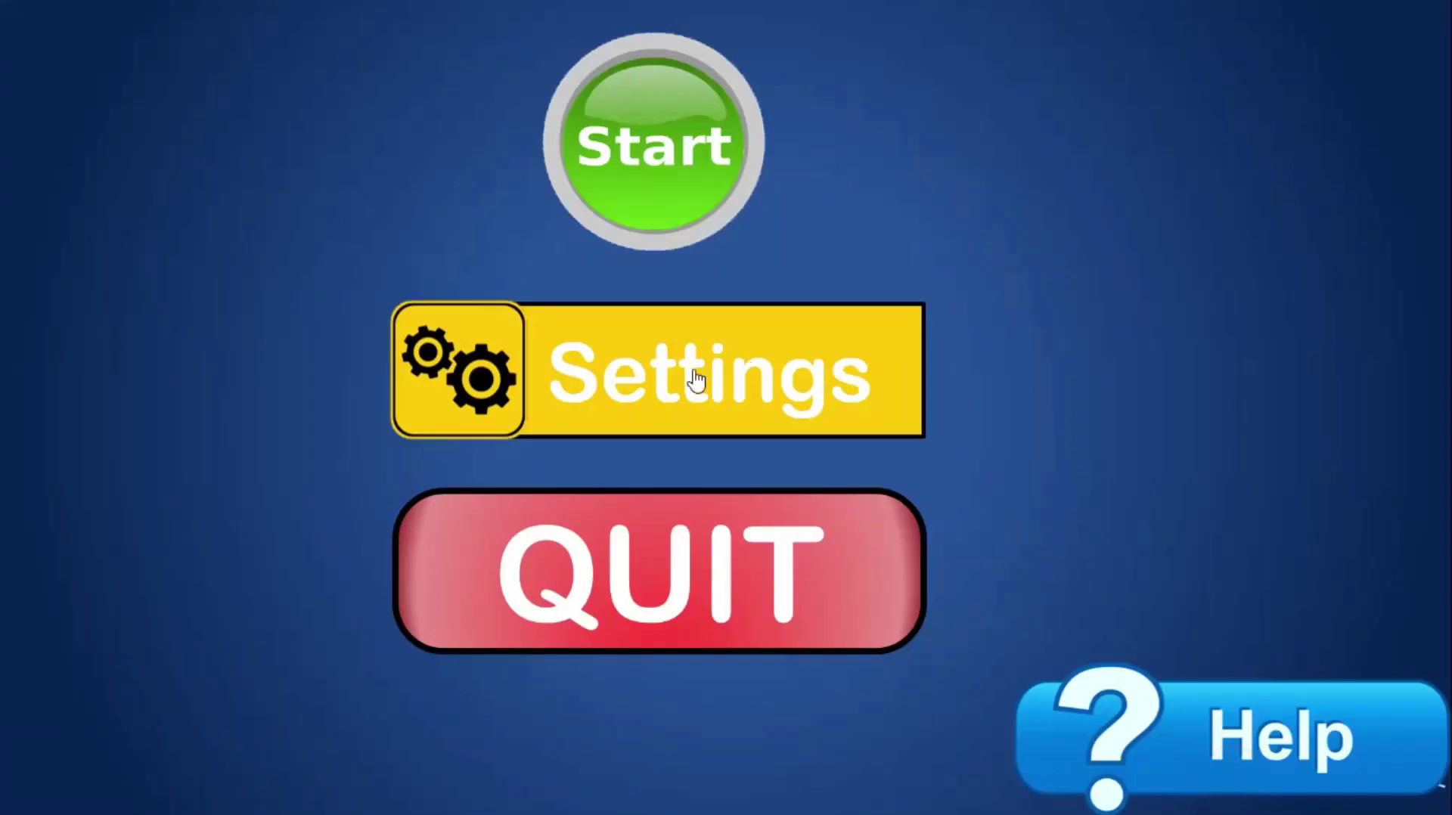
pyautogui.click(658, 353)
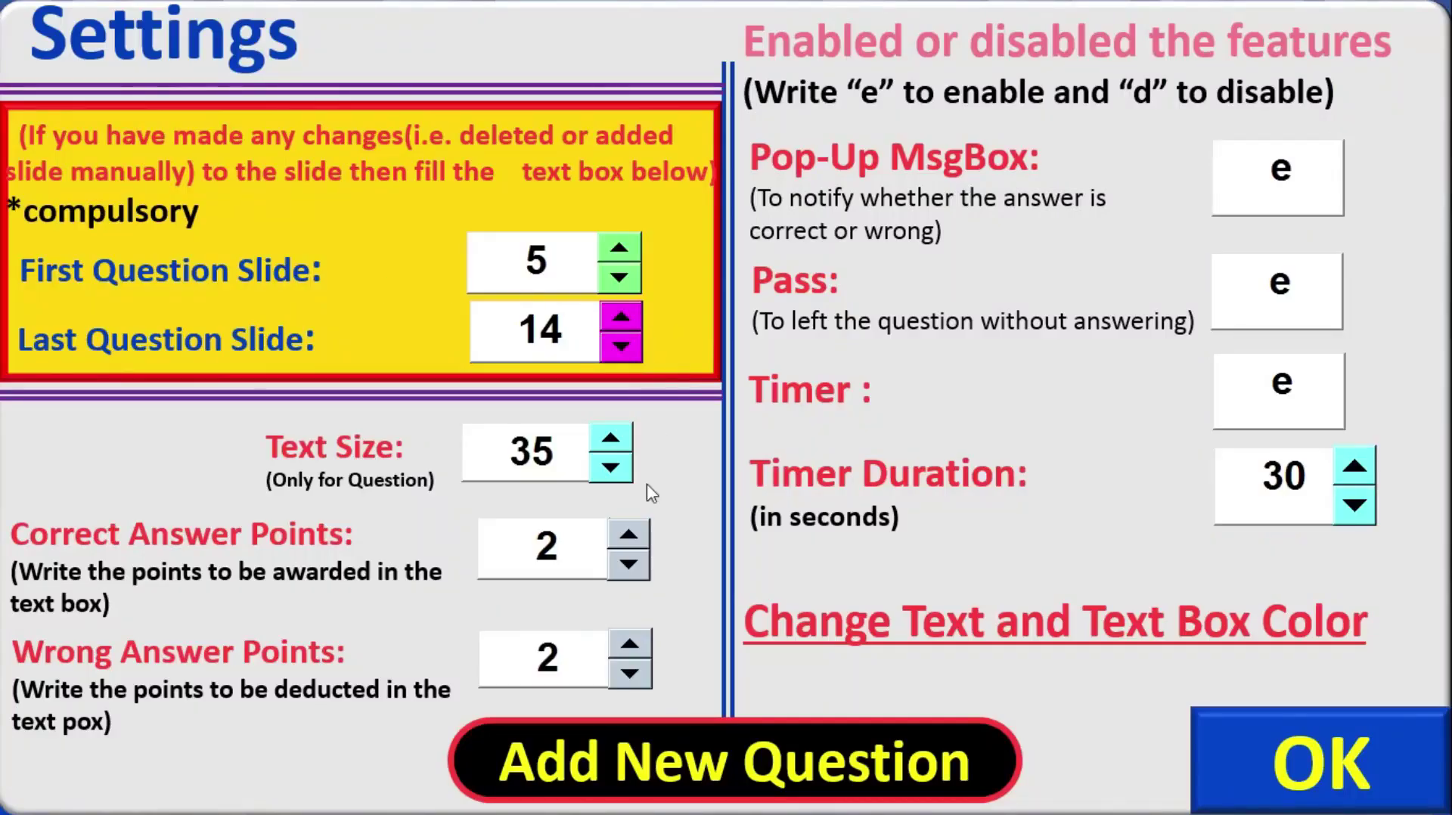
# Step: Set the question text size to 33 in the game settings
pyautogui.click(611, 467)
pyautogui.click(610, 467)
pyautogui.click(611, 467)
pyautogui.click(611, 467)
pyautogui.click(611, 467)
pyautogui.click(610, 438)
pyautogui.click(610, 437)
pyautogui.click(610, 437)
# Step: Set the points awarded for a correct answer to 3
pyautogui.click(627, 534)
pyautogui.click(620, 534)
pyautogui.click(631, 564)
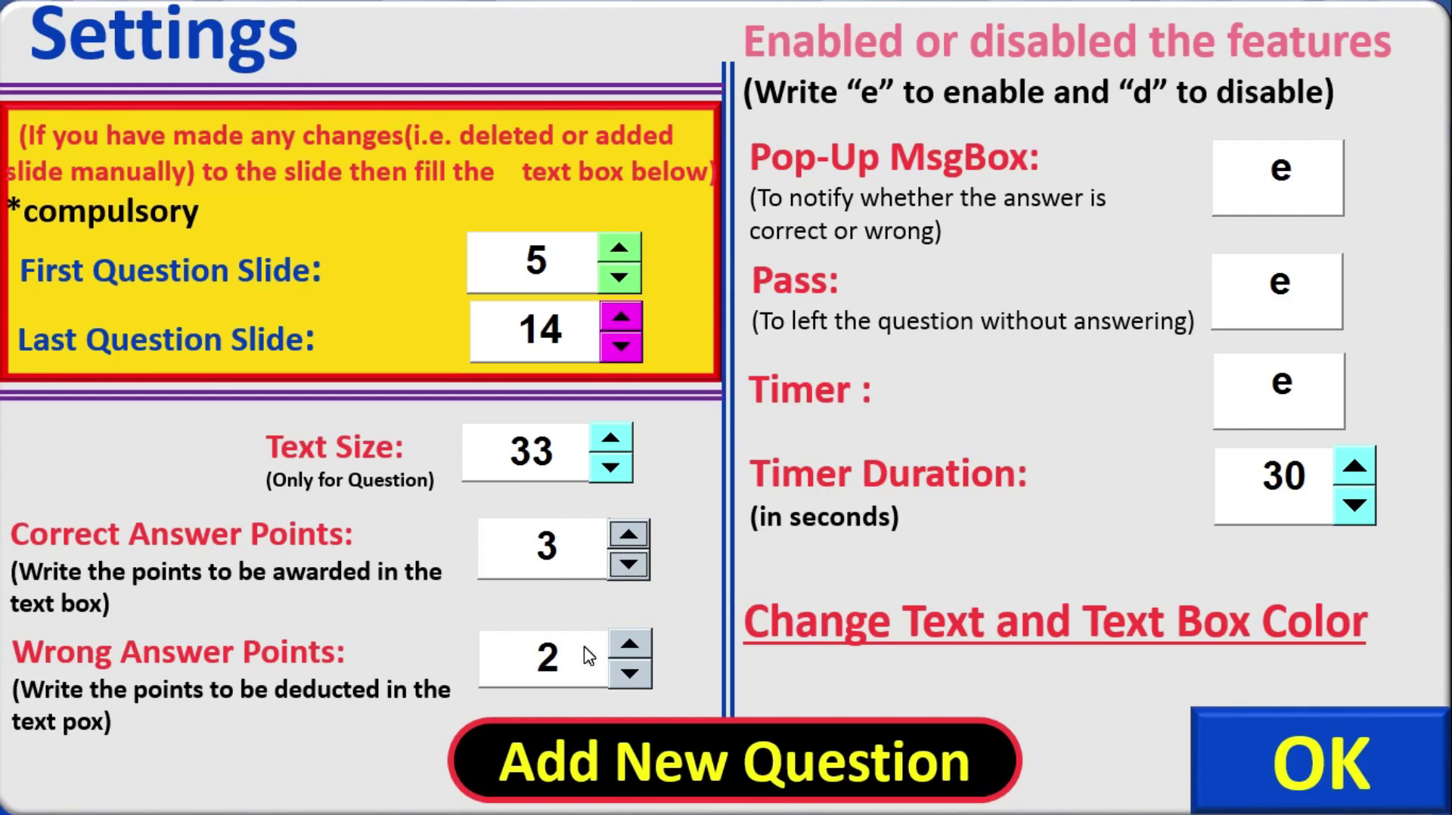
# Step: Set the timer duration to 44 seconds, leaving the pop-up message box option enabled
pyautogui.click(1213, 187)
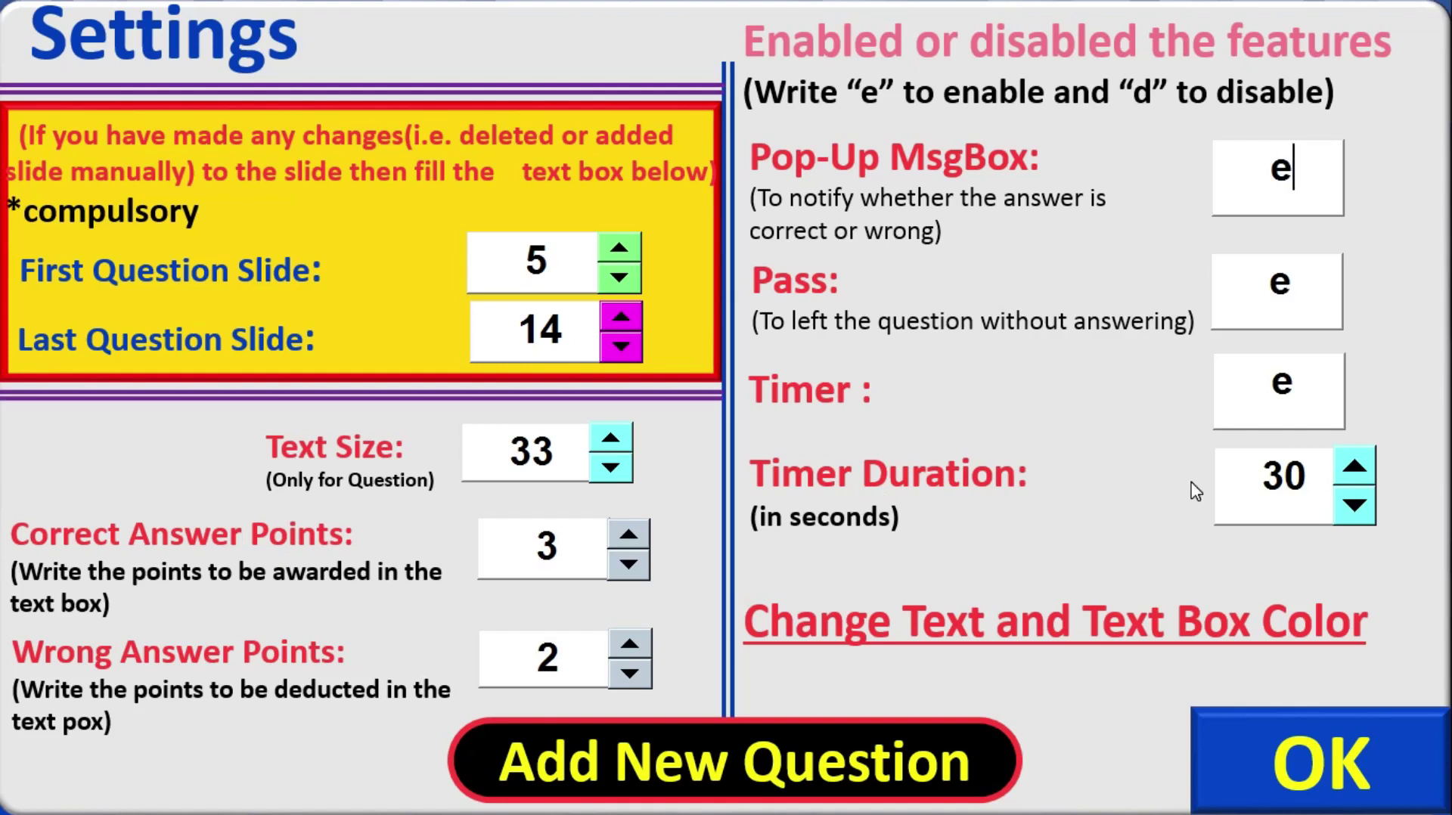
pyautogui.click(1355, 470)
pyautogui.click(1355, 470)
pyautogui.click(1355, 470)
pyautogui.click(1355, 470)
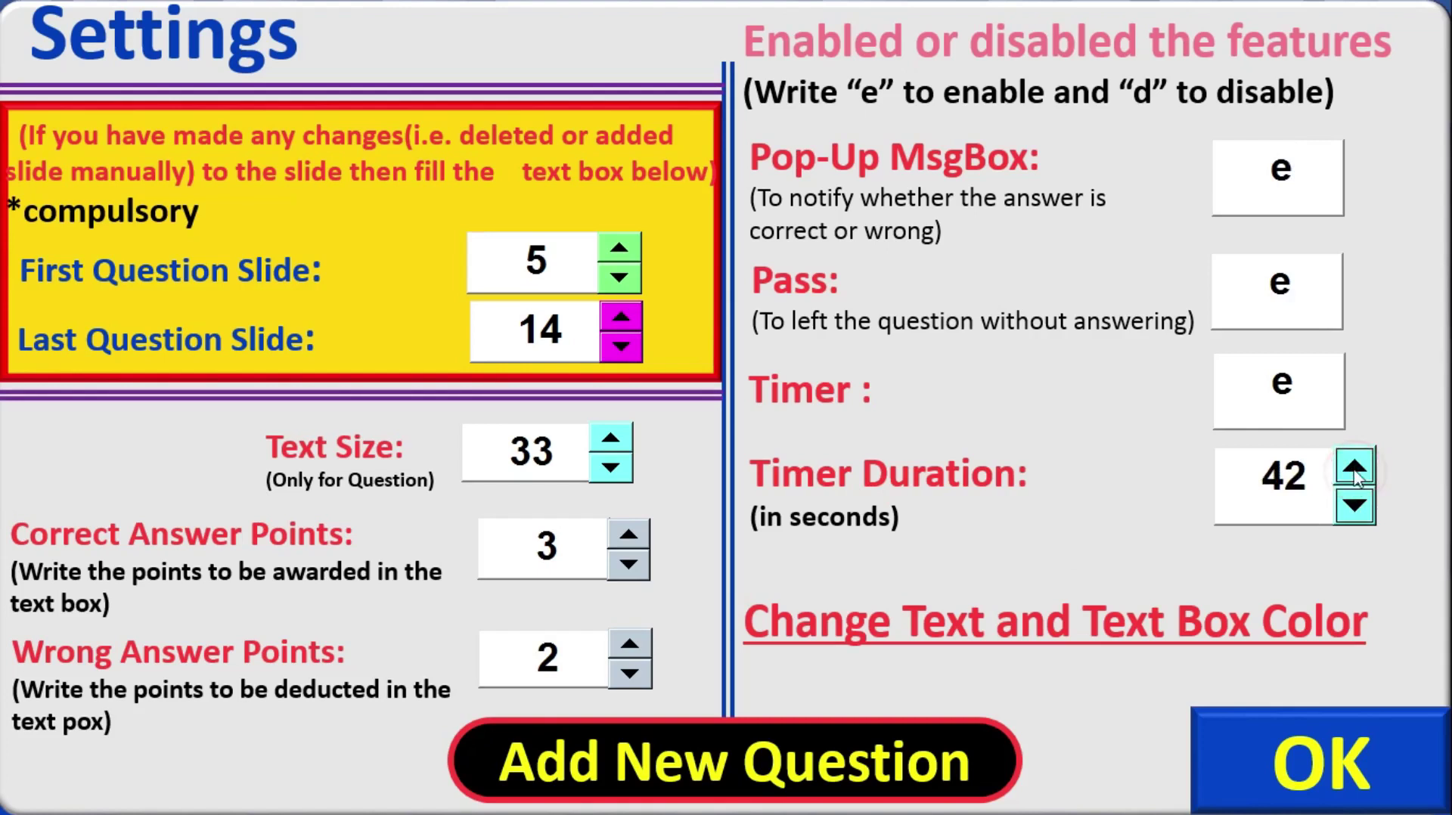
pyautogui.click(1355, 471)
pyautogui.click(1355, 470)
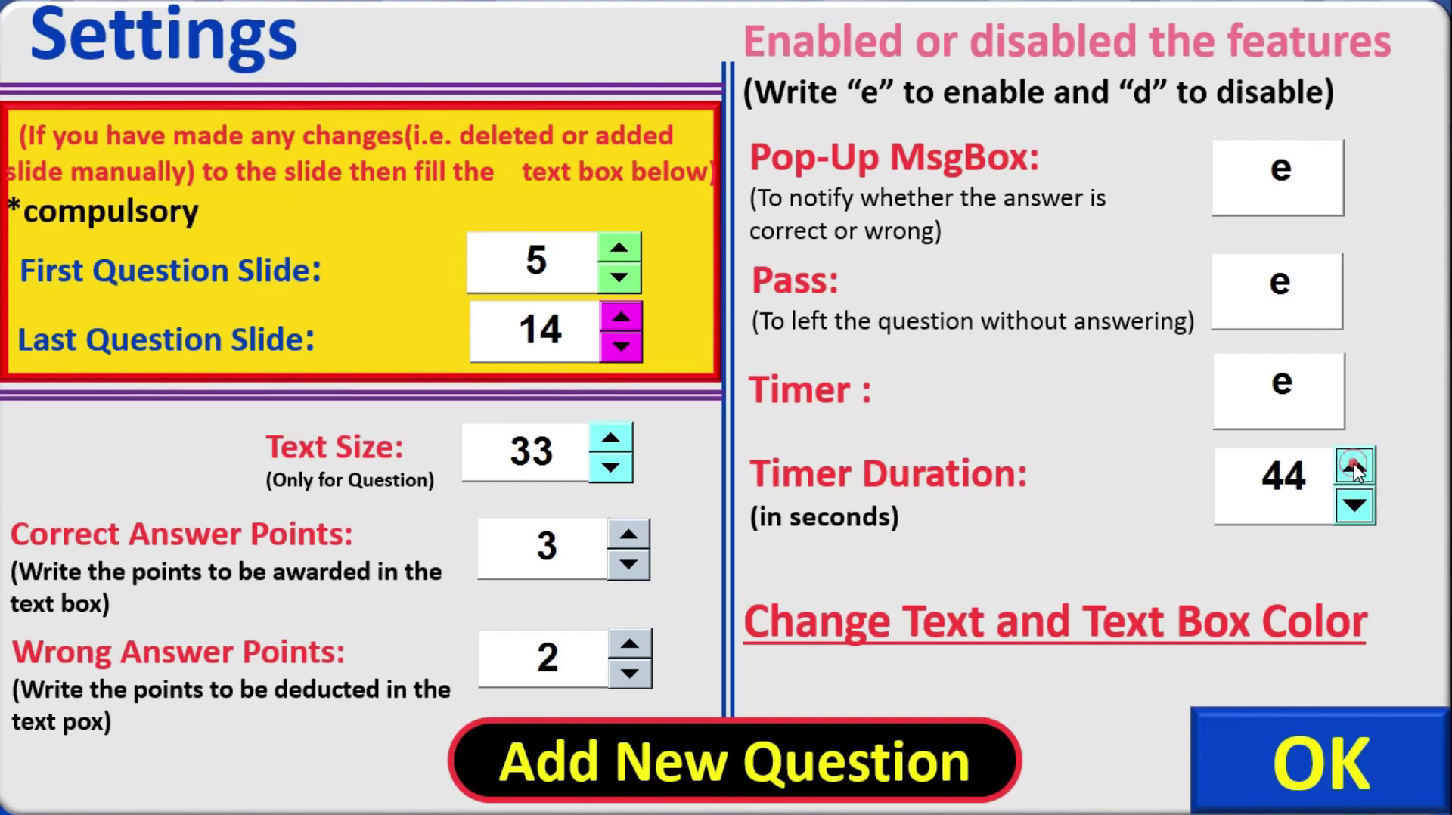
# Step: Open the text and text box colour settings, try yellow text, and choose white as the text colour
pyautogui.click(1036, 627)
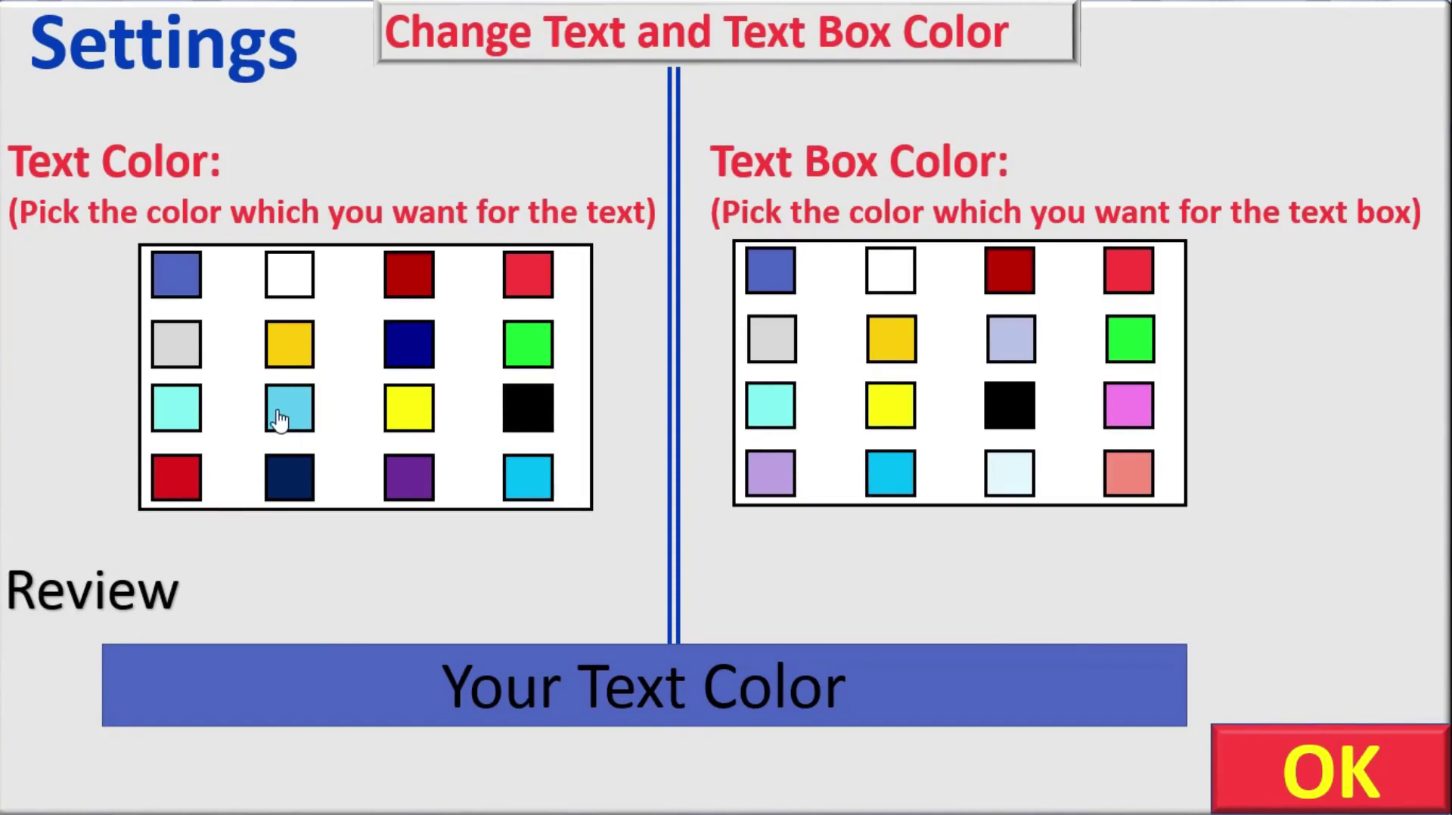
pyautogui.click(414, 420)
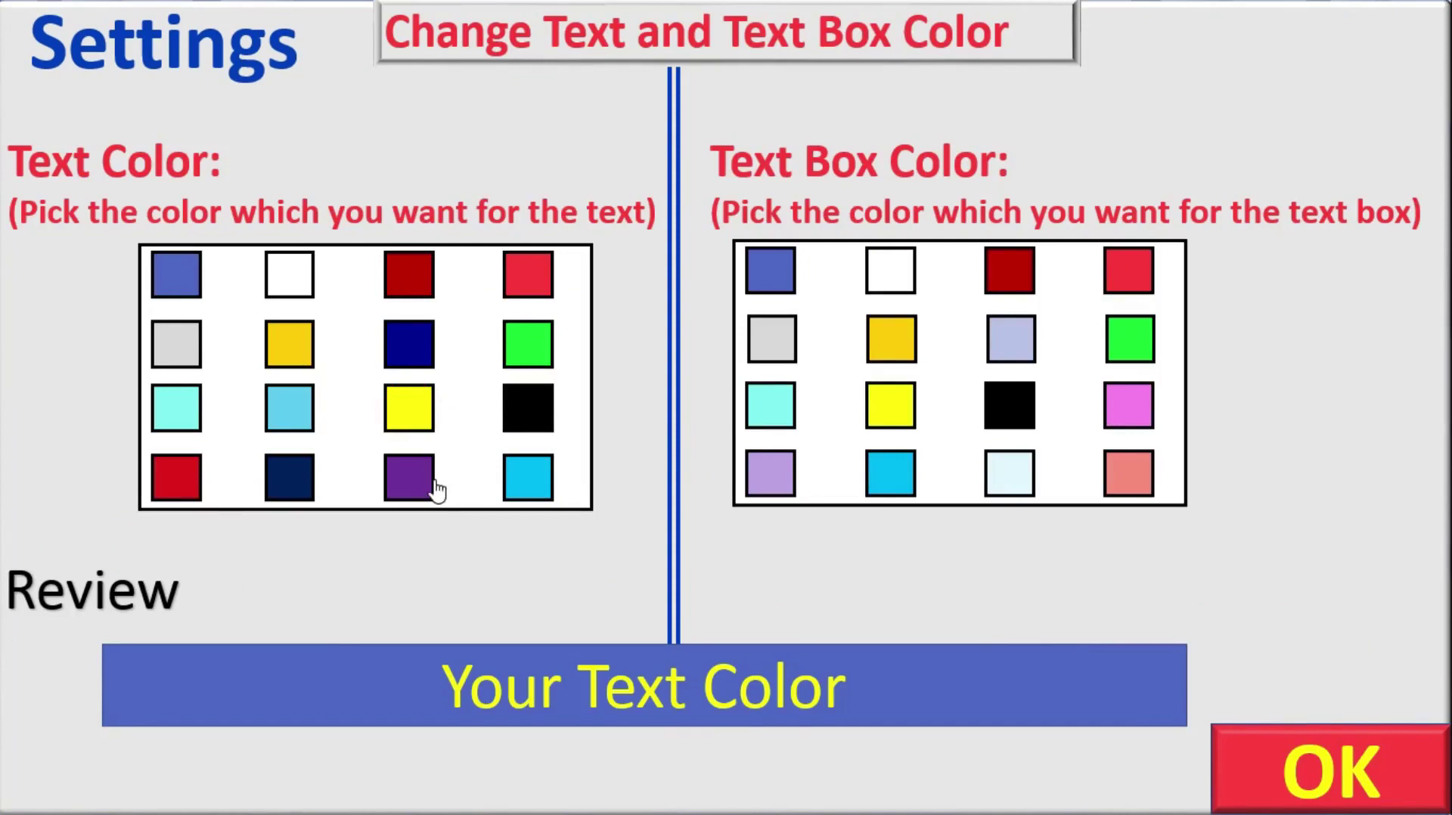
pyautogui.click(286, 279)
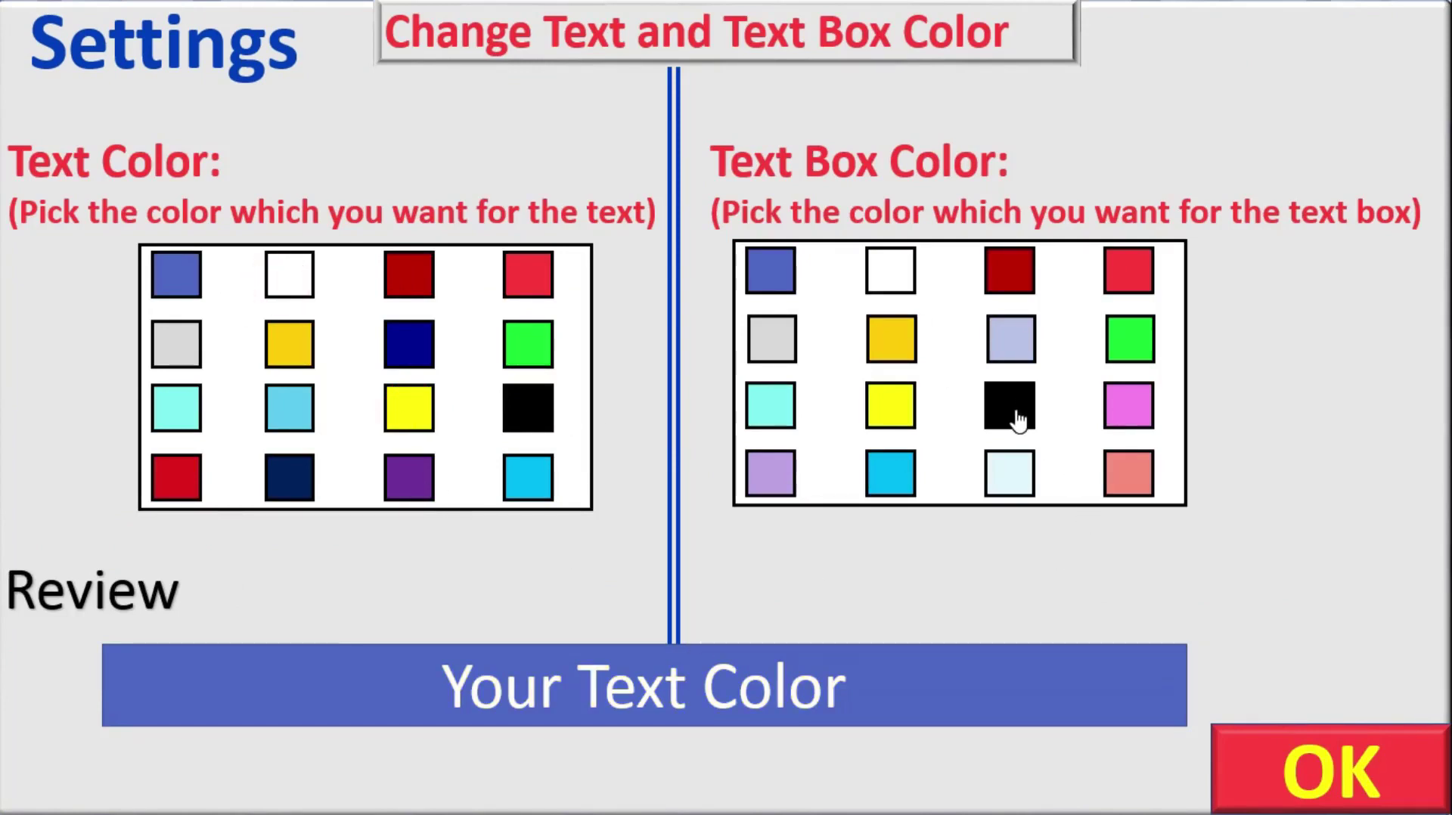
# Step: Try several text box colours, including black, green, aqua, blue and grey, ending with yellow
pyautogui.click(1014, 416)
pyautogui.click(1126, 338)
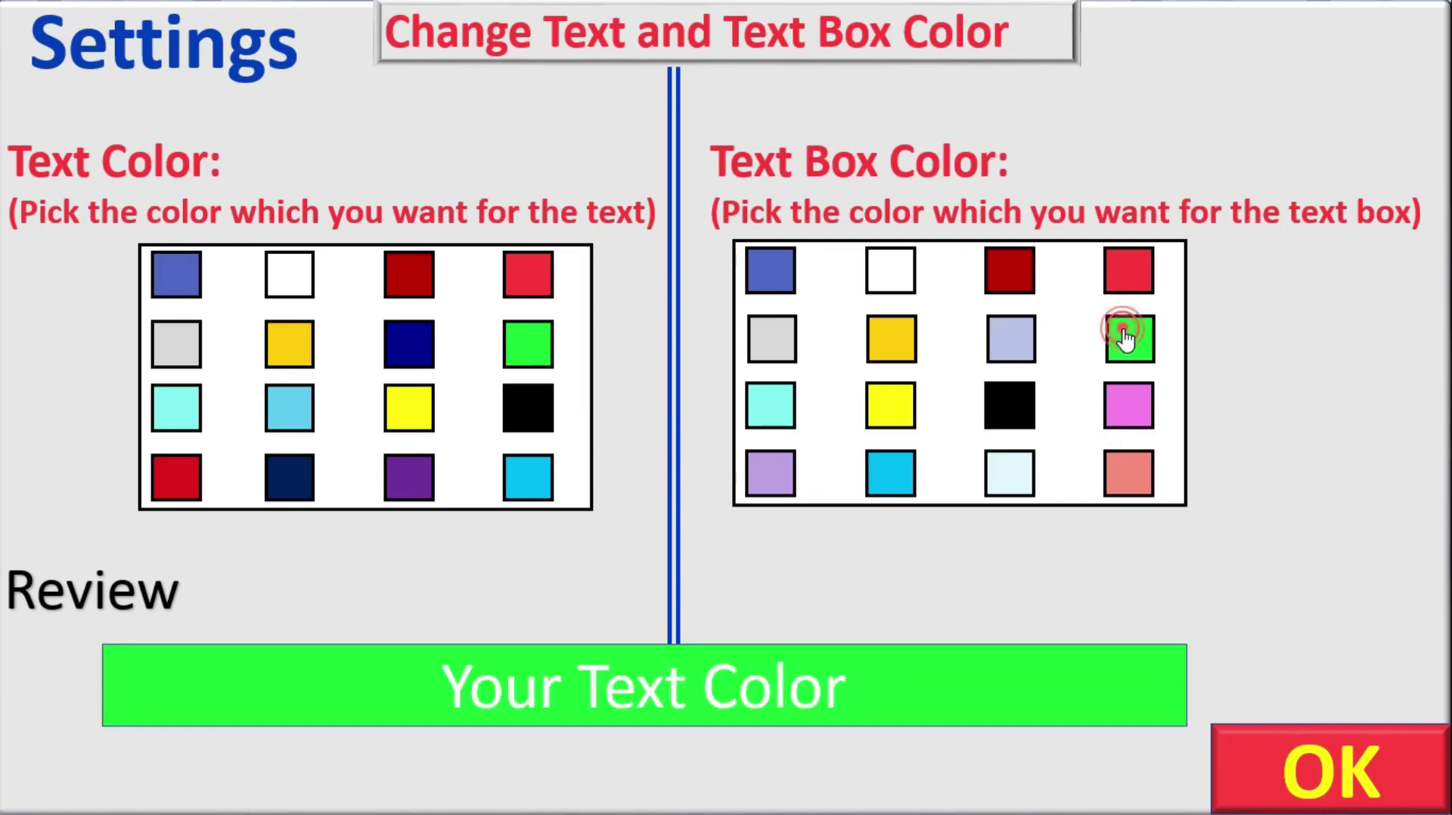
pyautogui.click(770, 408)
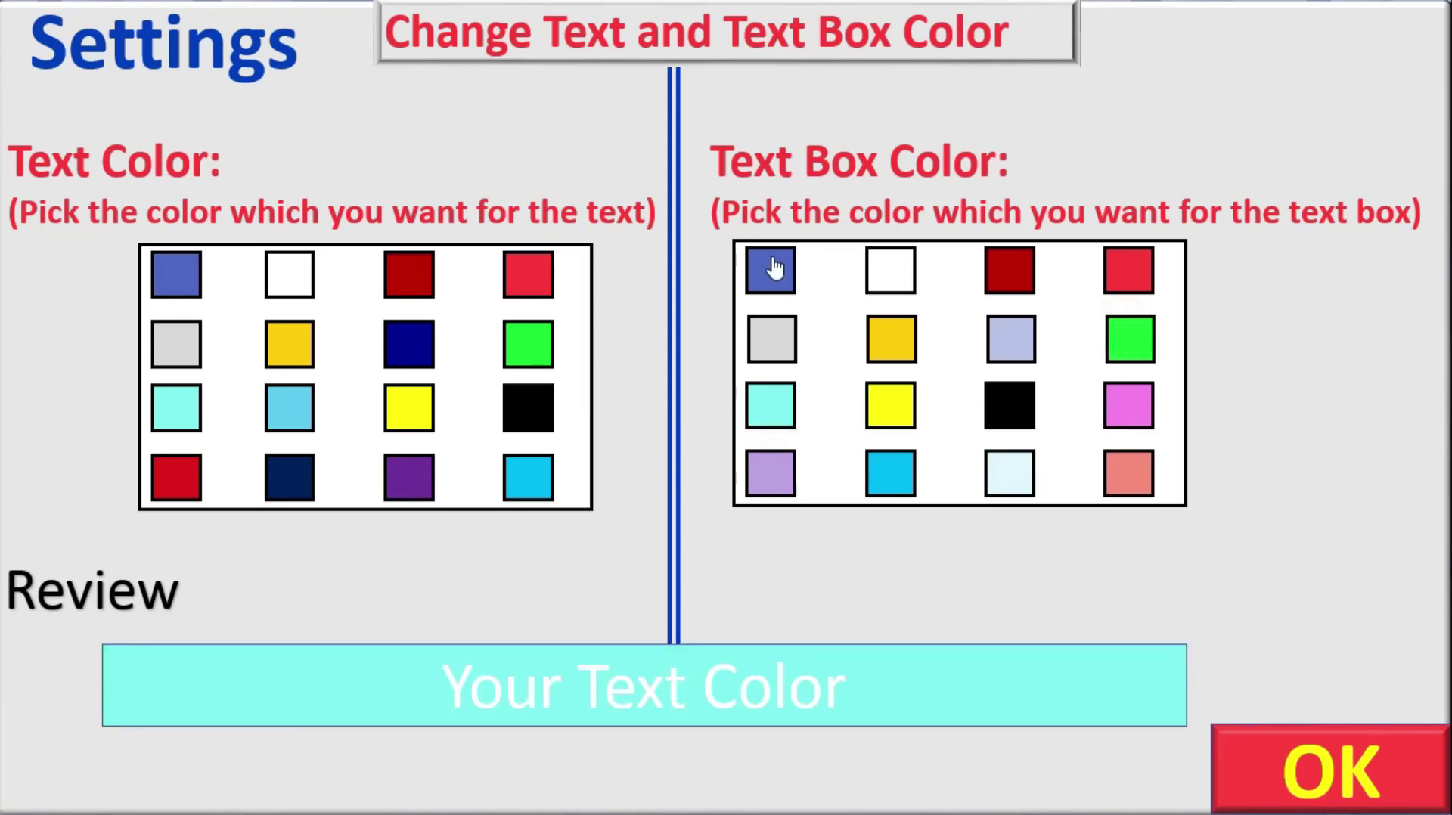
pyautogui.click(771, 267)
pyautogui.click(778, 335)
pyautogui.click(892, 409)
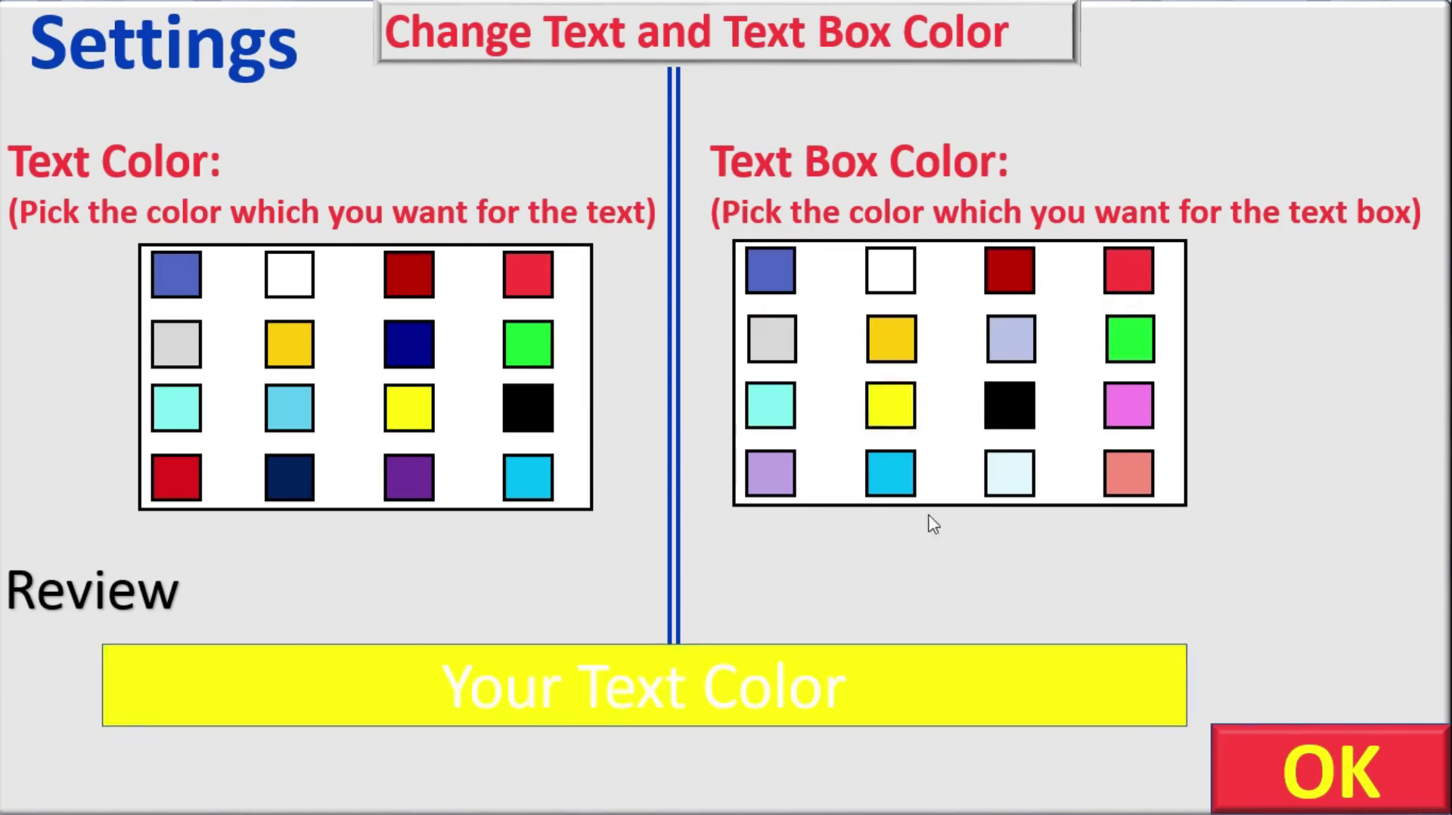
# Step: Accept the colour choice and the game settings, and start the quiz from the home slide
pyautogui.click(1248, 777)
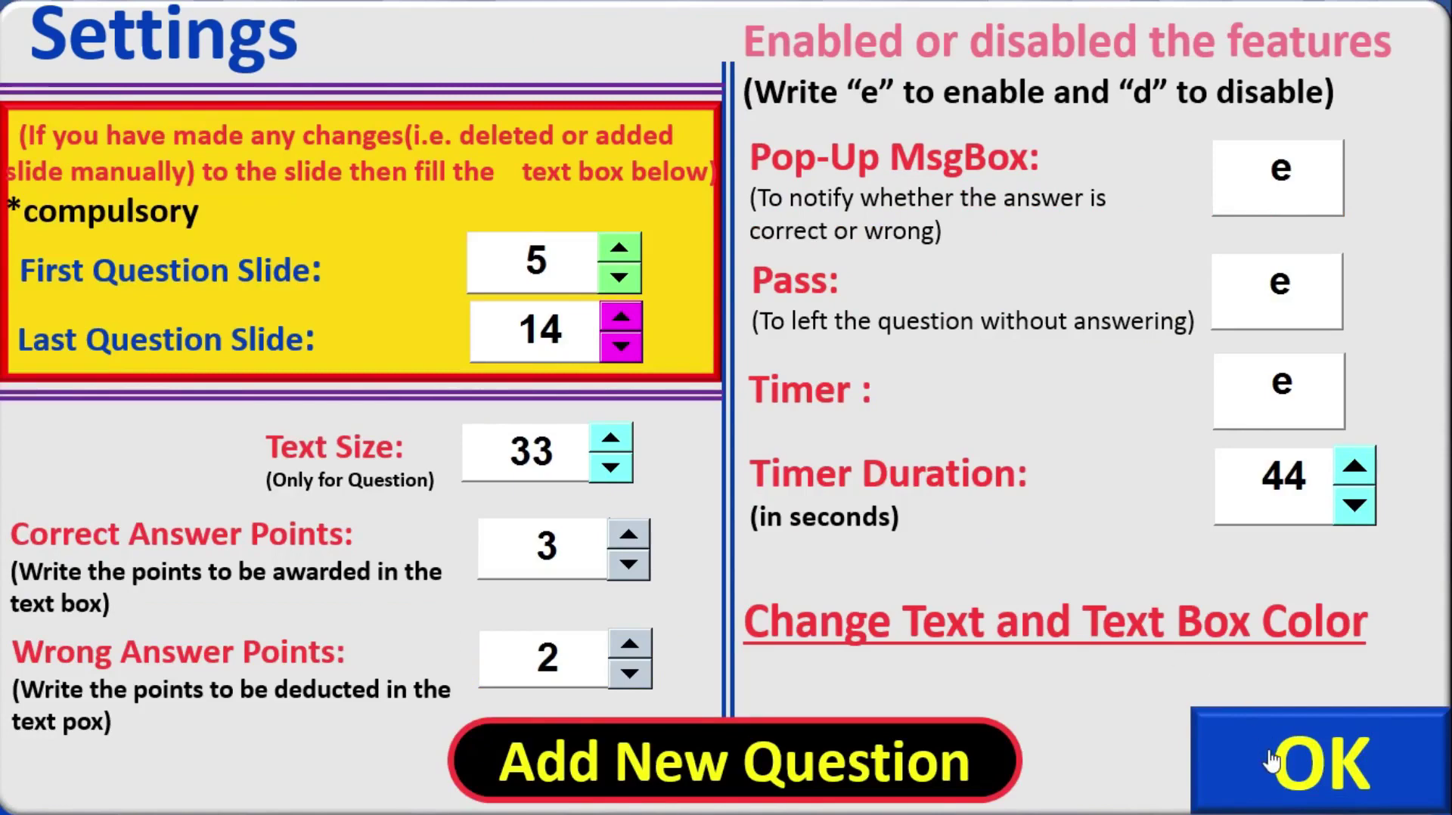
pyautogui.click(1251, 755)
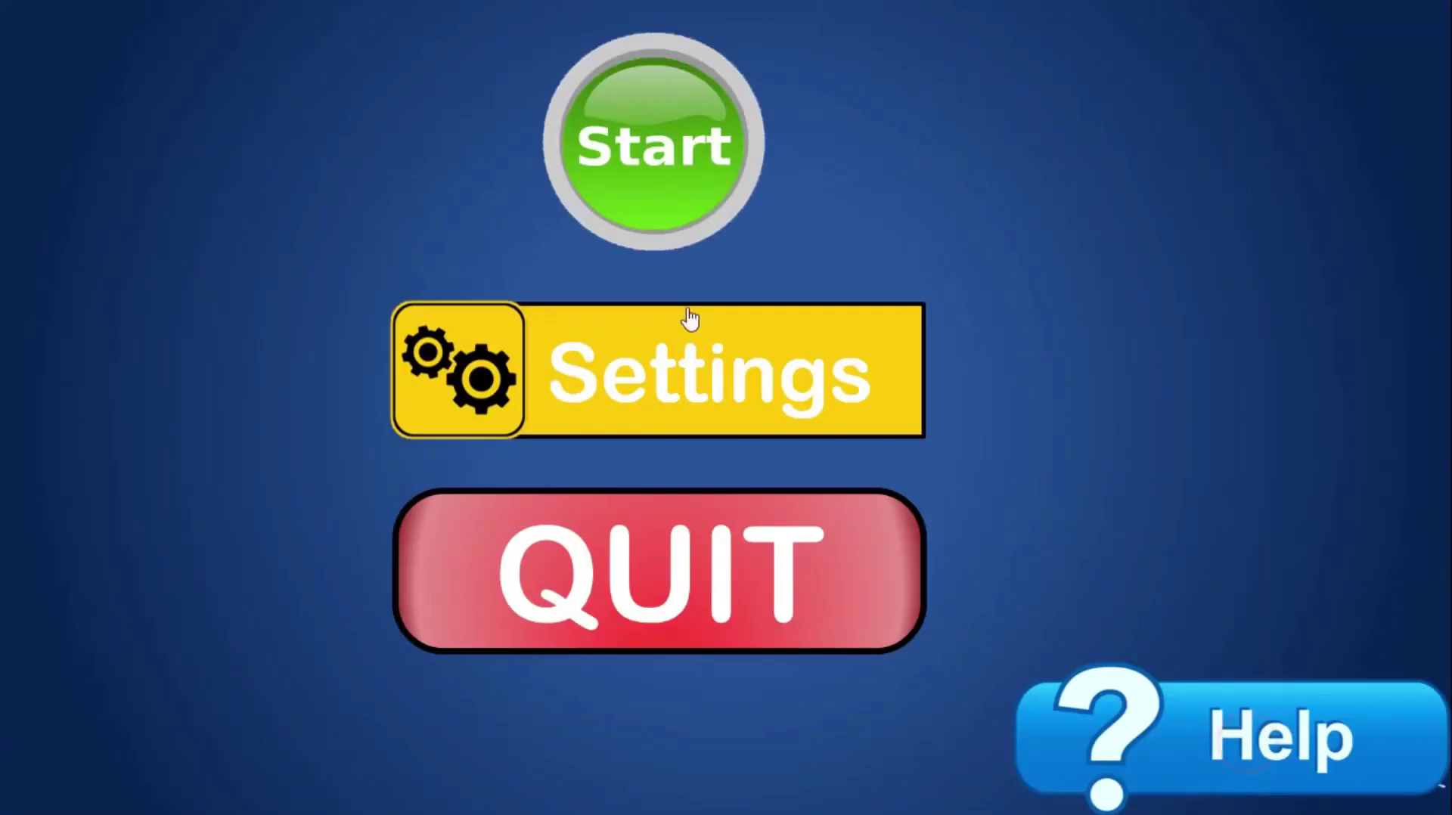
pyautogui.click(615, 145)
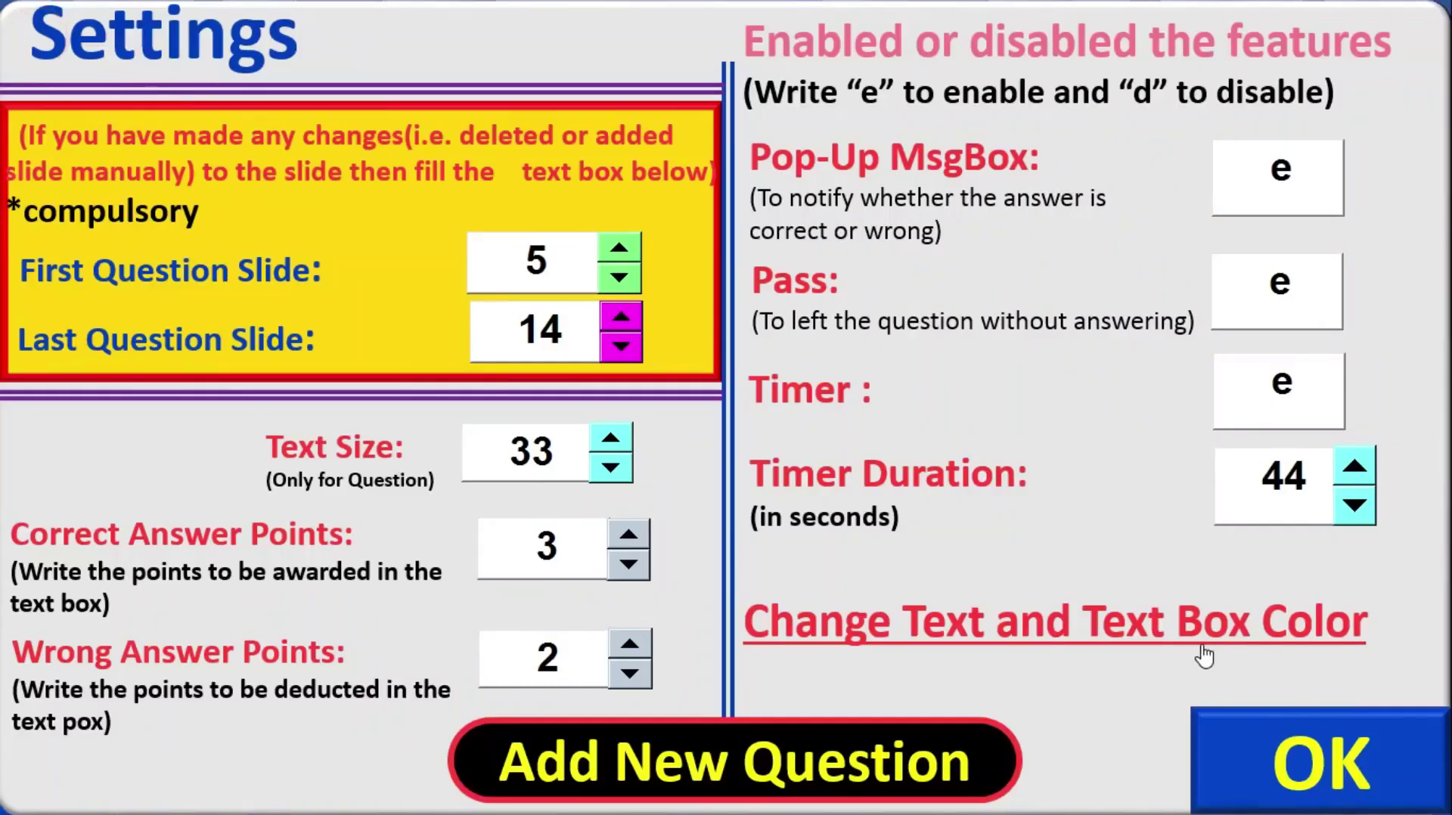
# Step: Reopen the text and text box colour settings, change the text box colour to blue, and accept it
pyautogui.click(1202, 649)
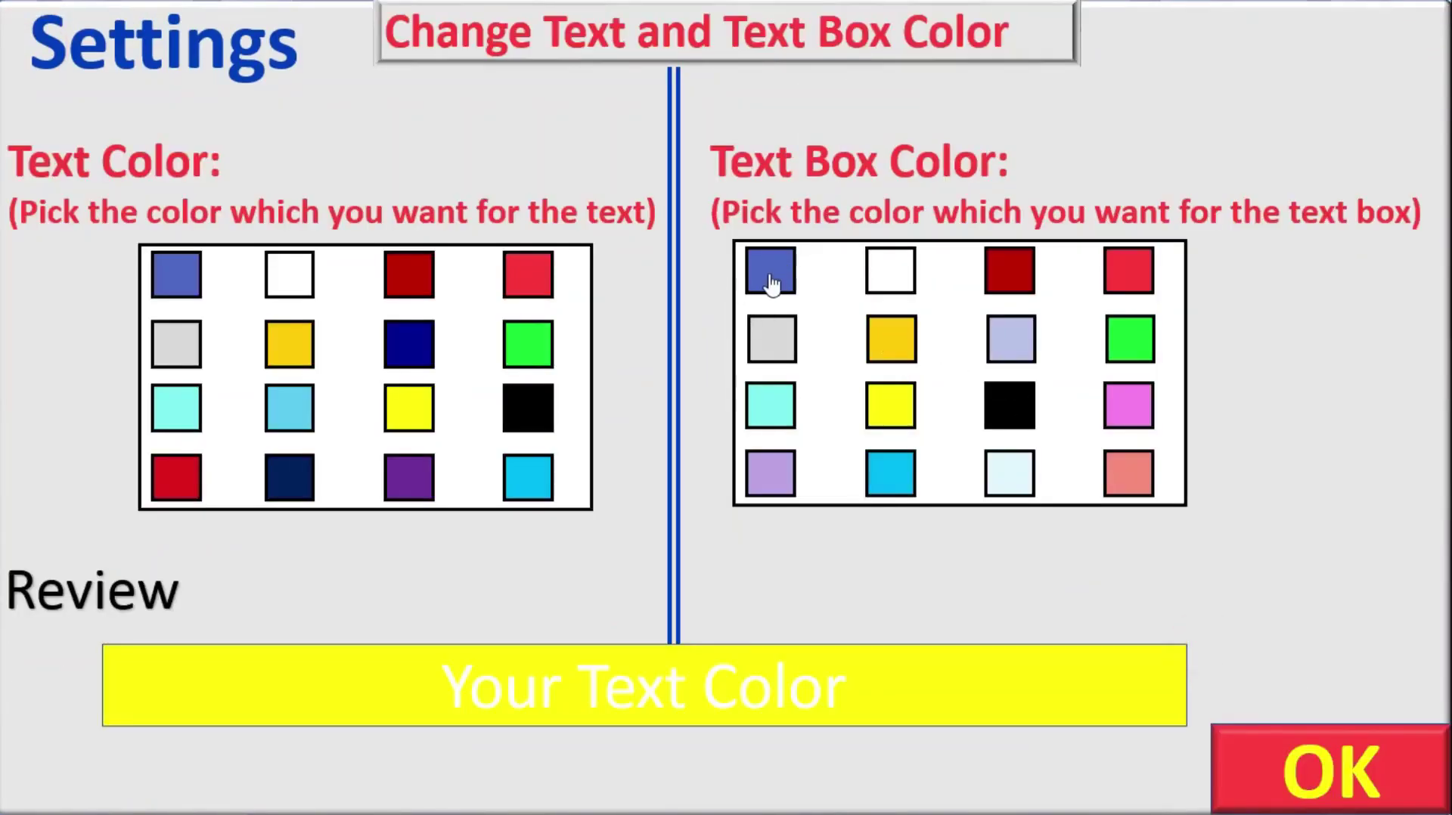
pyautogui.click(771, 281)
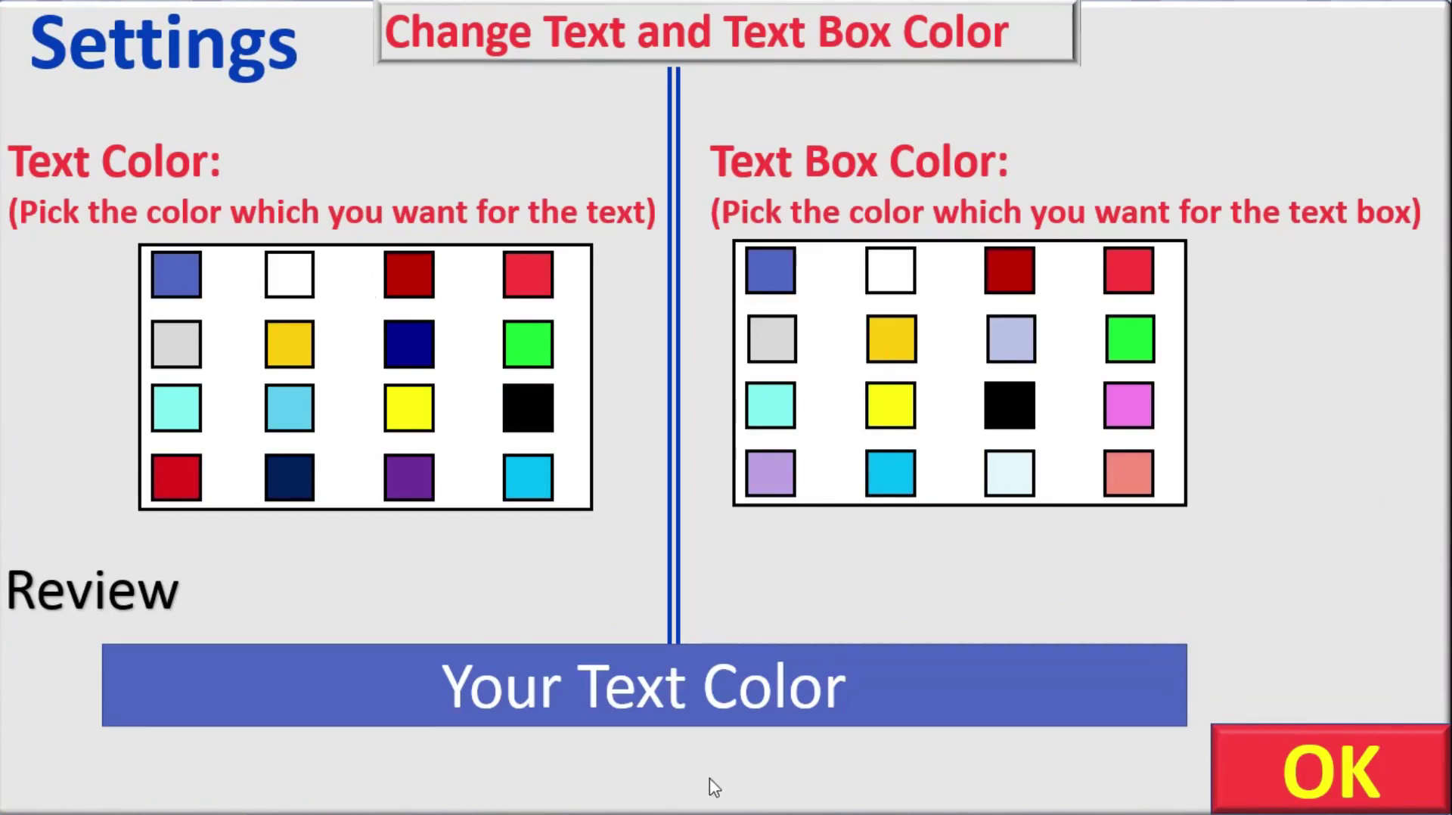
pyautogui.click(1251, 790)
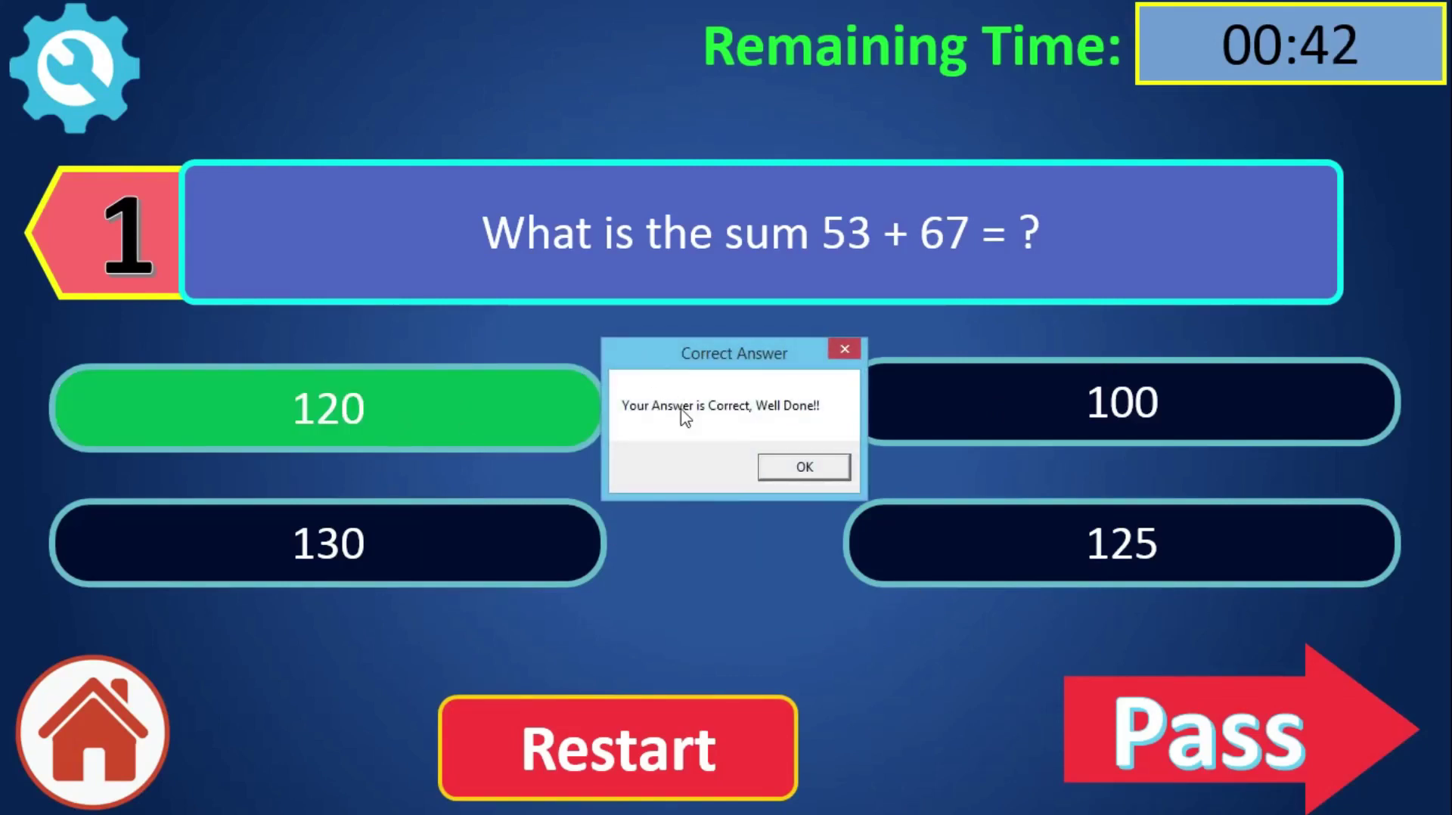
# Step: Play through question 7, answering question 4 with 120 and question 5 with Charles Darwin, and passing question 6
pyautogui.click(793, 465)
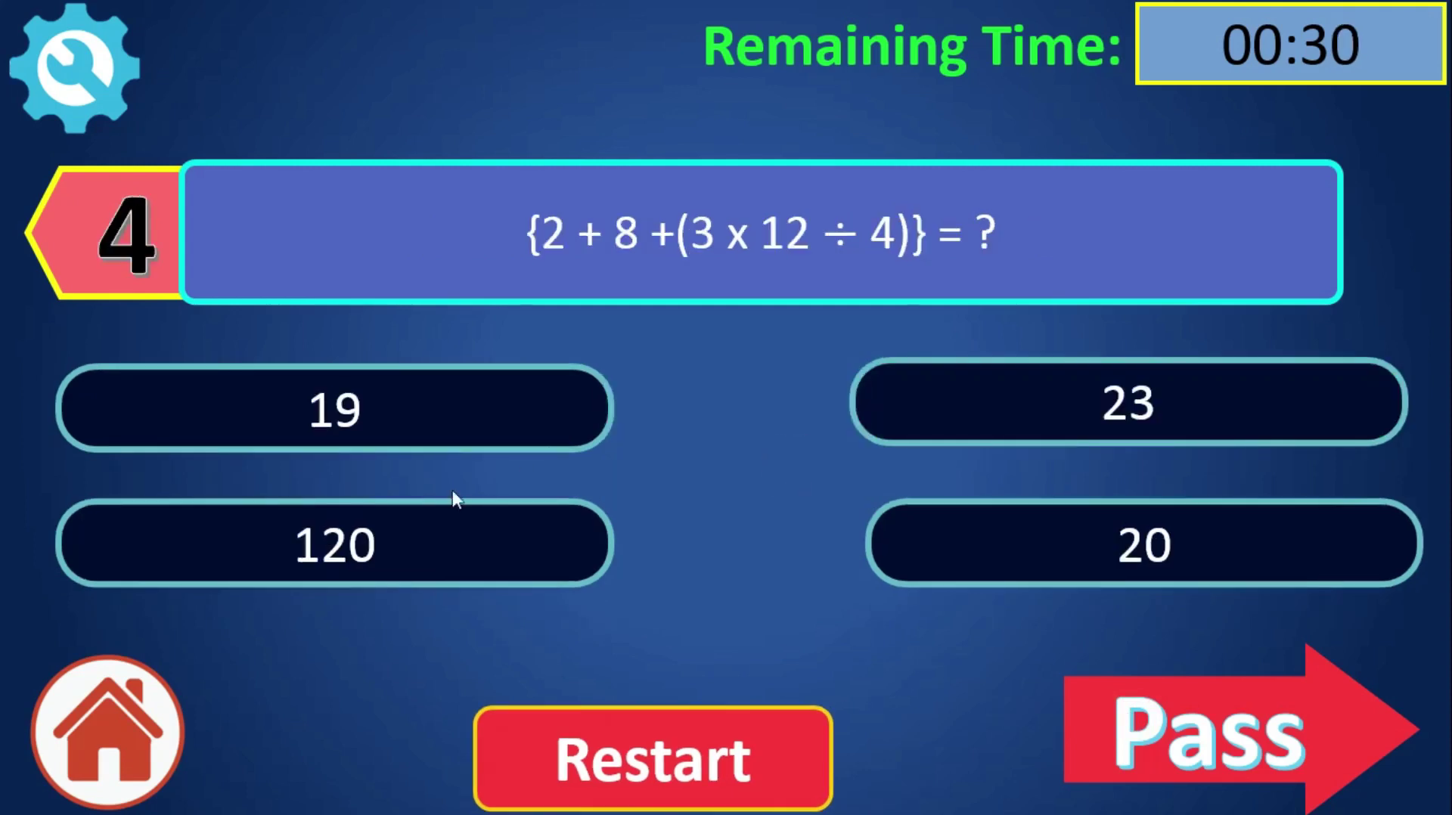
pyautogui.click(433, 578)
pyautogui.click(807, 462)
pyautogui.click(962, 534)
pyautogui.click(801, 466)
pyautogui.click(1148, 737)
pyautogui.click(942, 411)
pyautogui.click(796, 462)
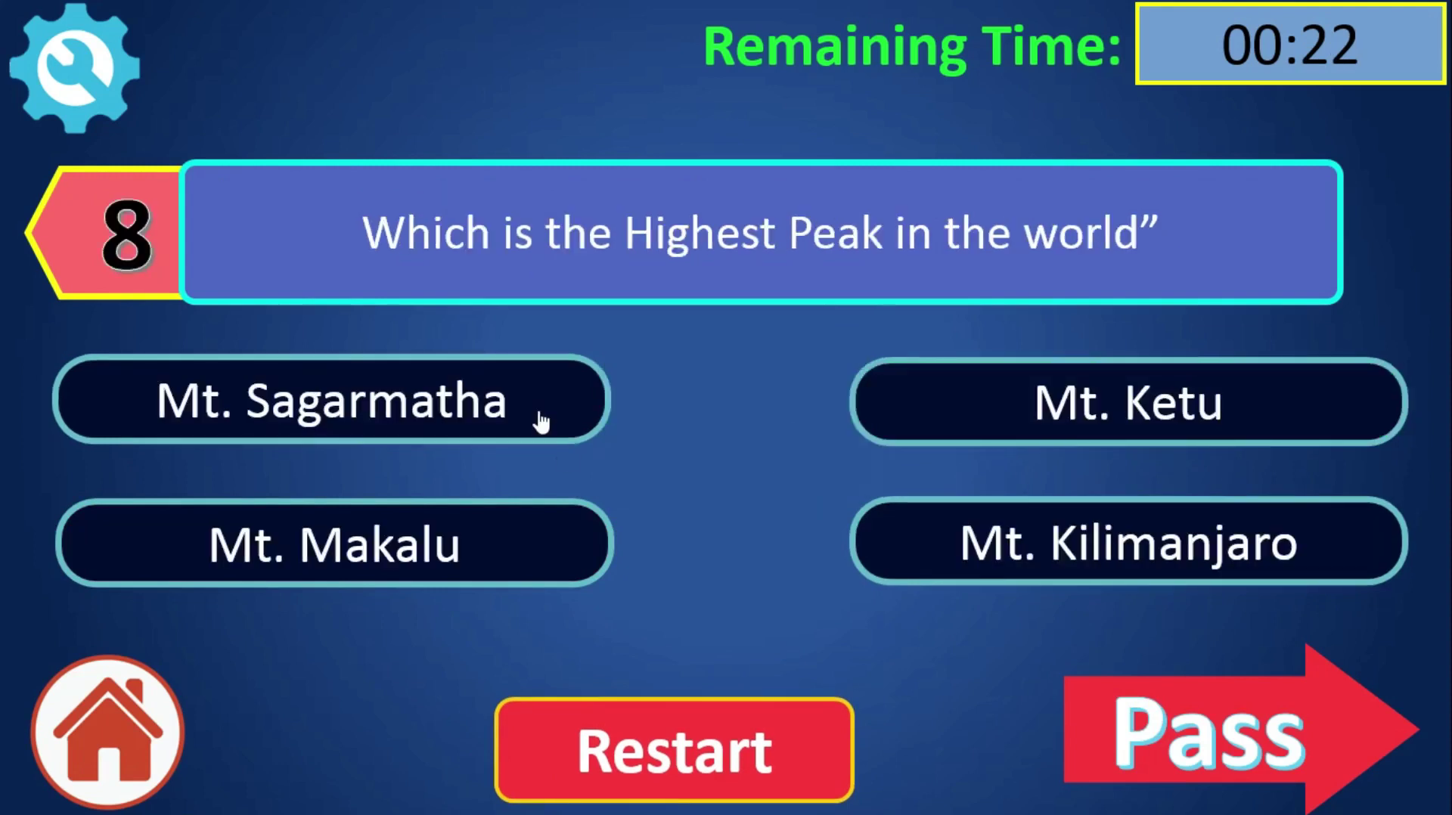
# Step: Answer question 8 with Mt. Sagarmatha and play the remaining questions through to the results slide
pyautogui.click(541, 415)
pyautogui.click(772, 472)
pyautogui.click(551, 535)
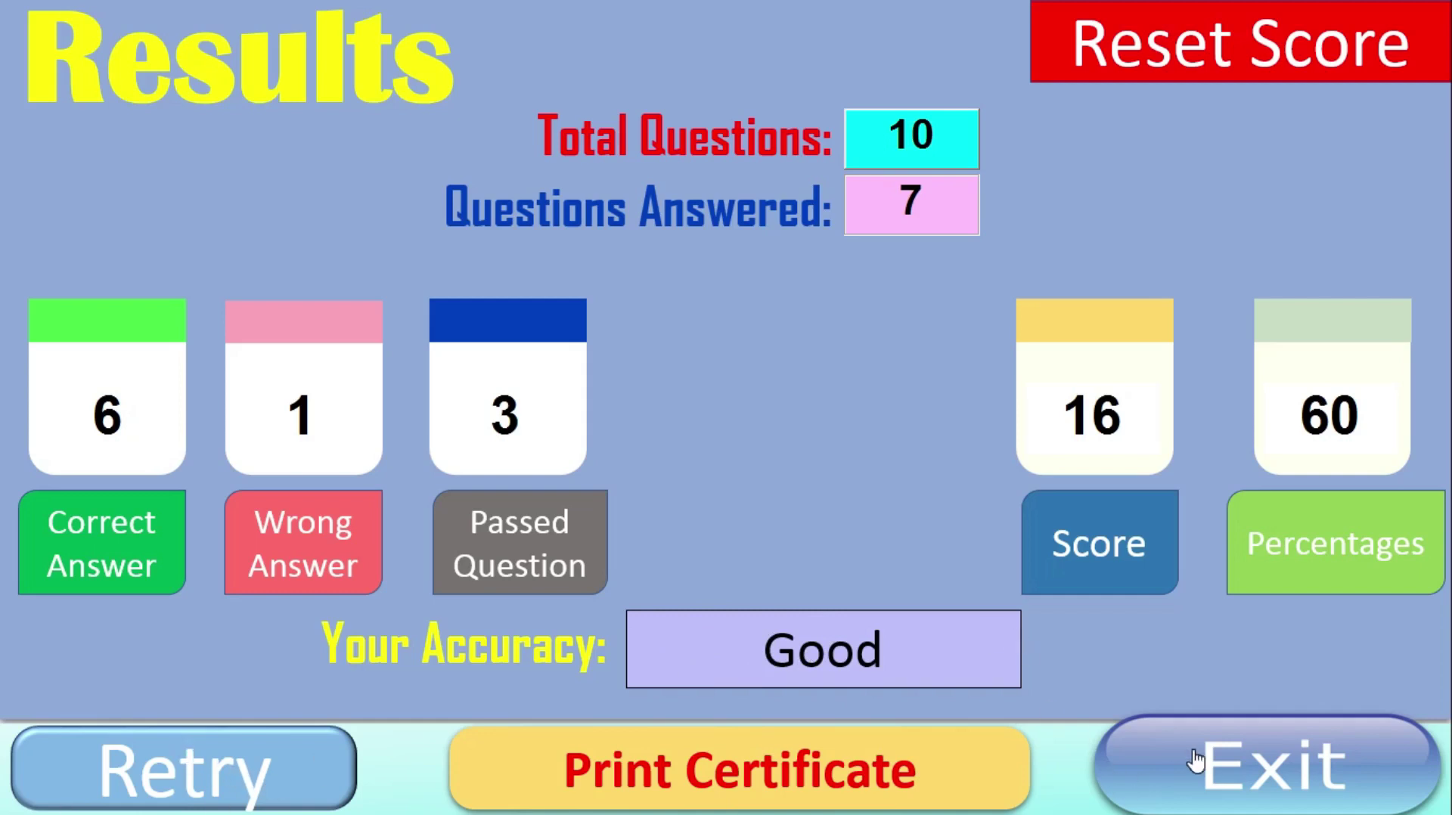
# Step: Fill in the certificate form with the participant's name, date of birth and location, and save the certificate to Local Disk (E:)
pyautogui.click(844, 779)
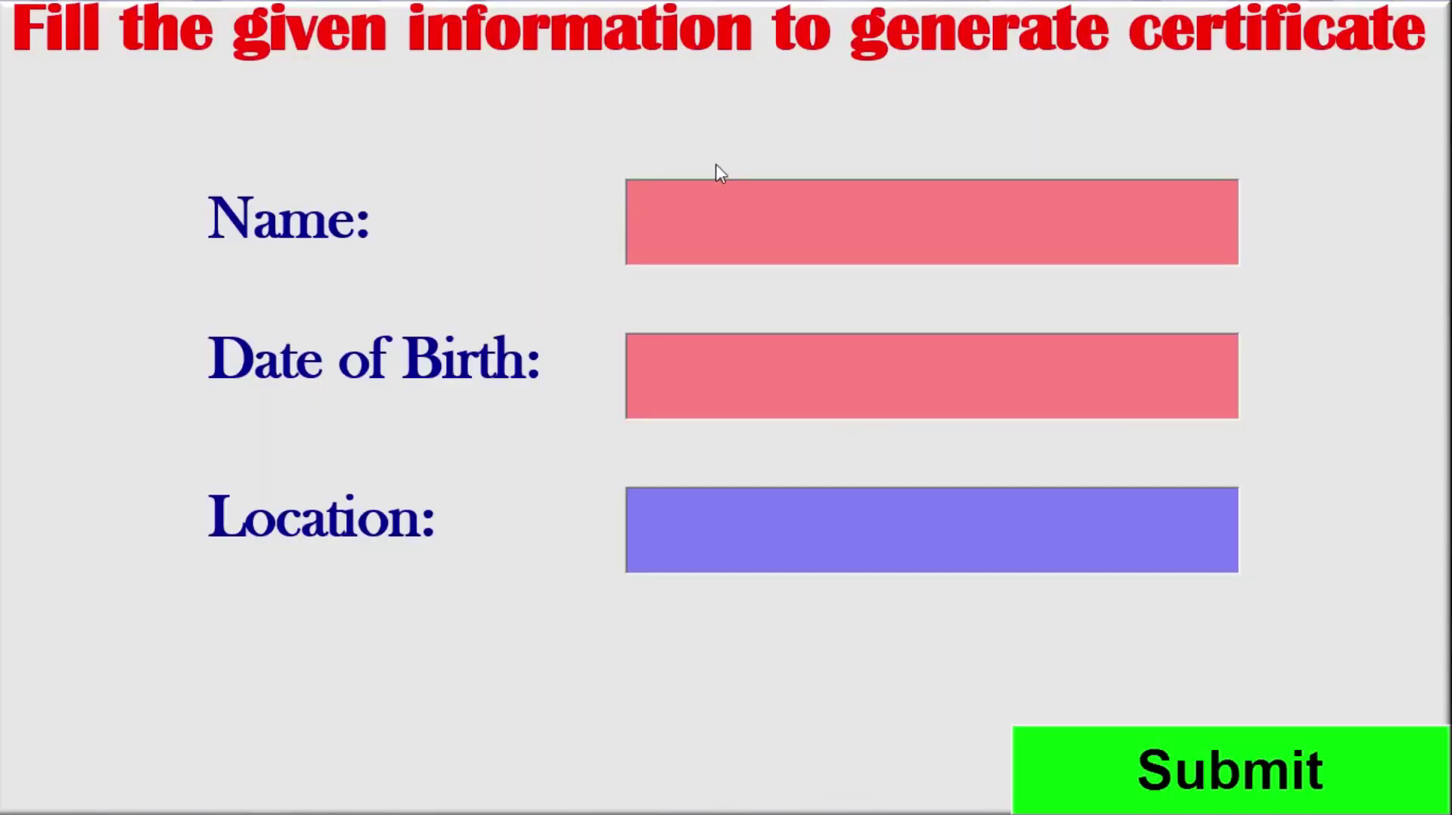
pyautogui.click(719, 211)
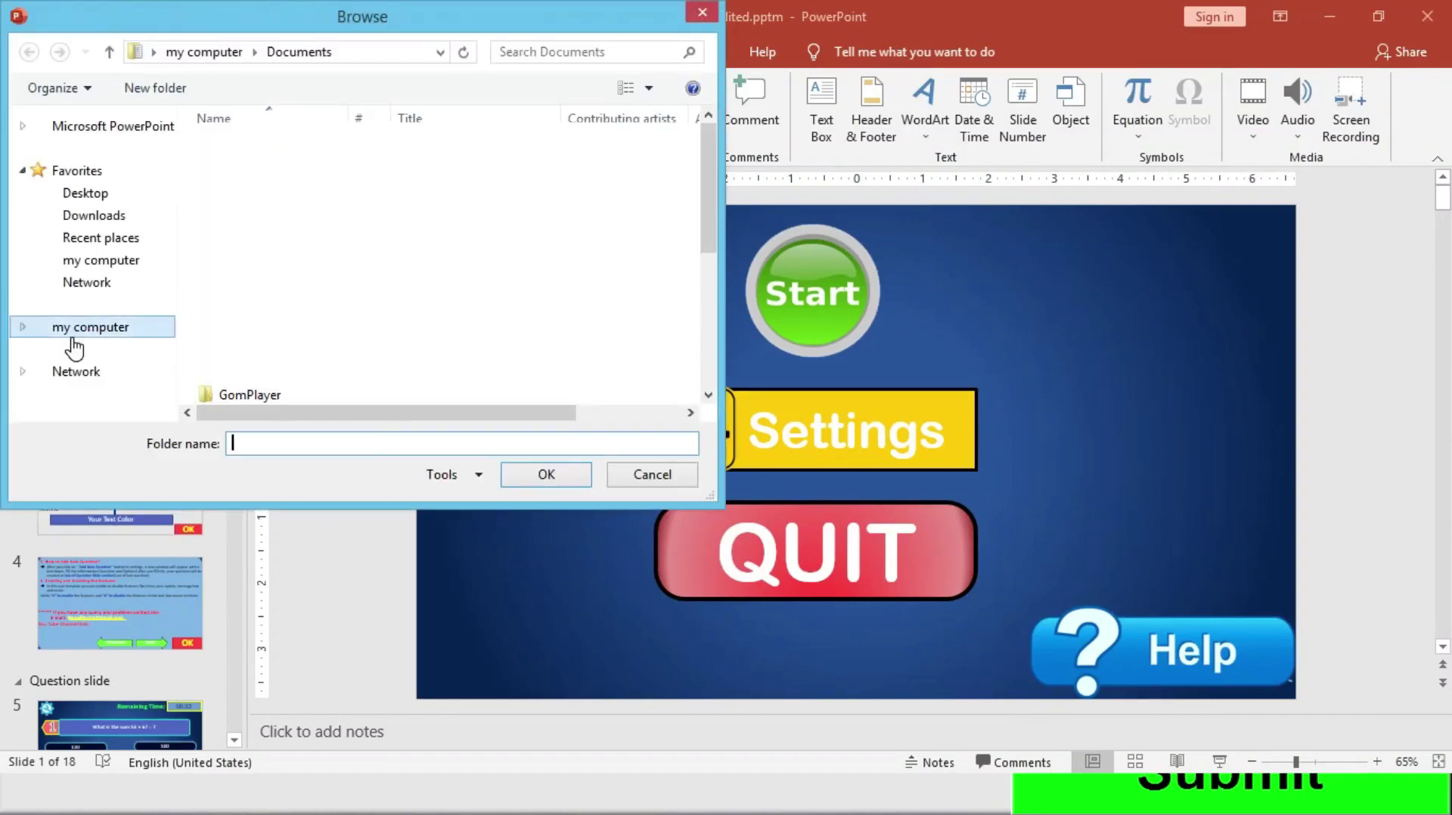
pyautogui.scroll(-2, 173, 341)
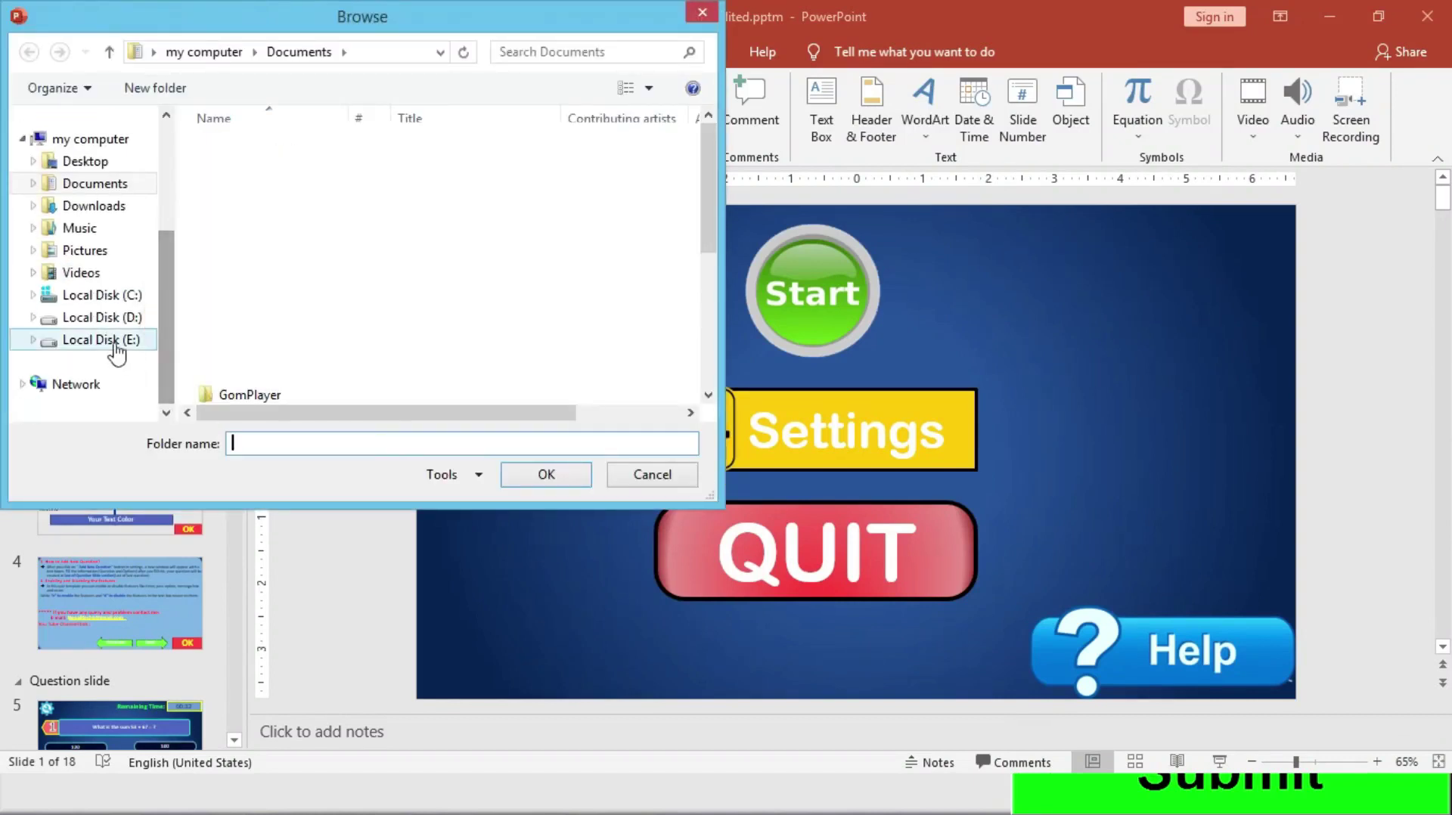
pyautogui.click(107, 339)
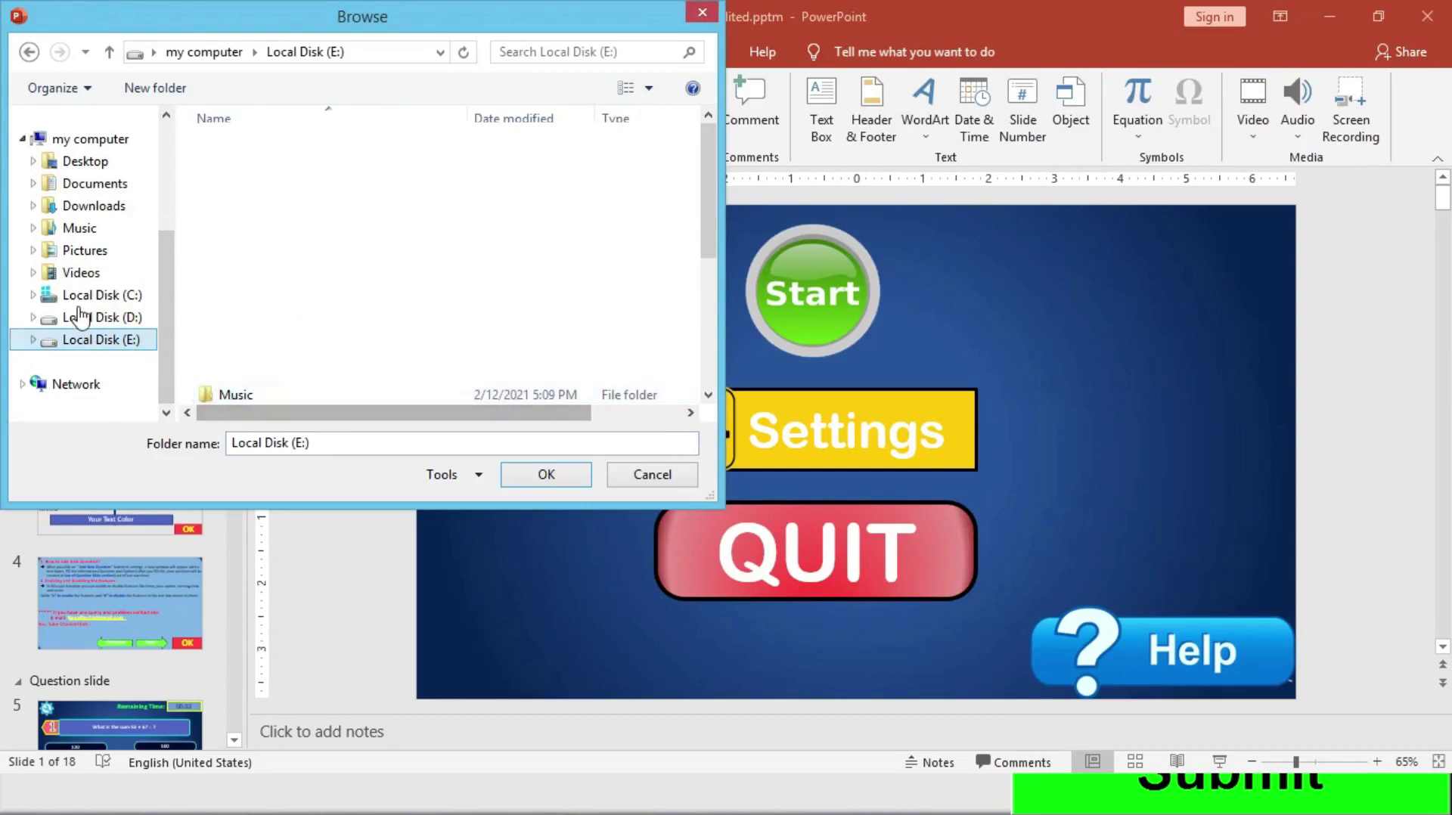
pyautogui.click(534, 476)
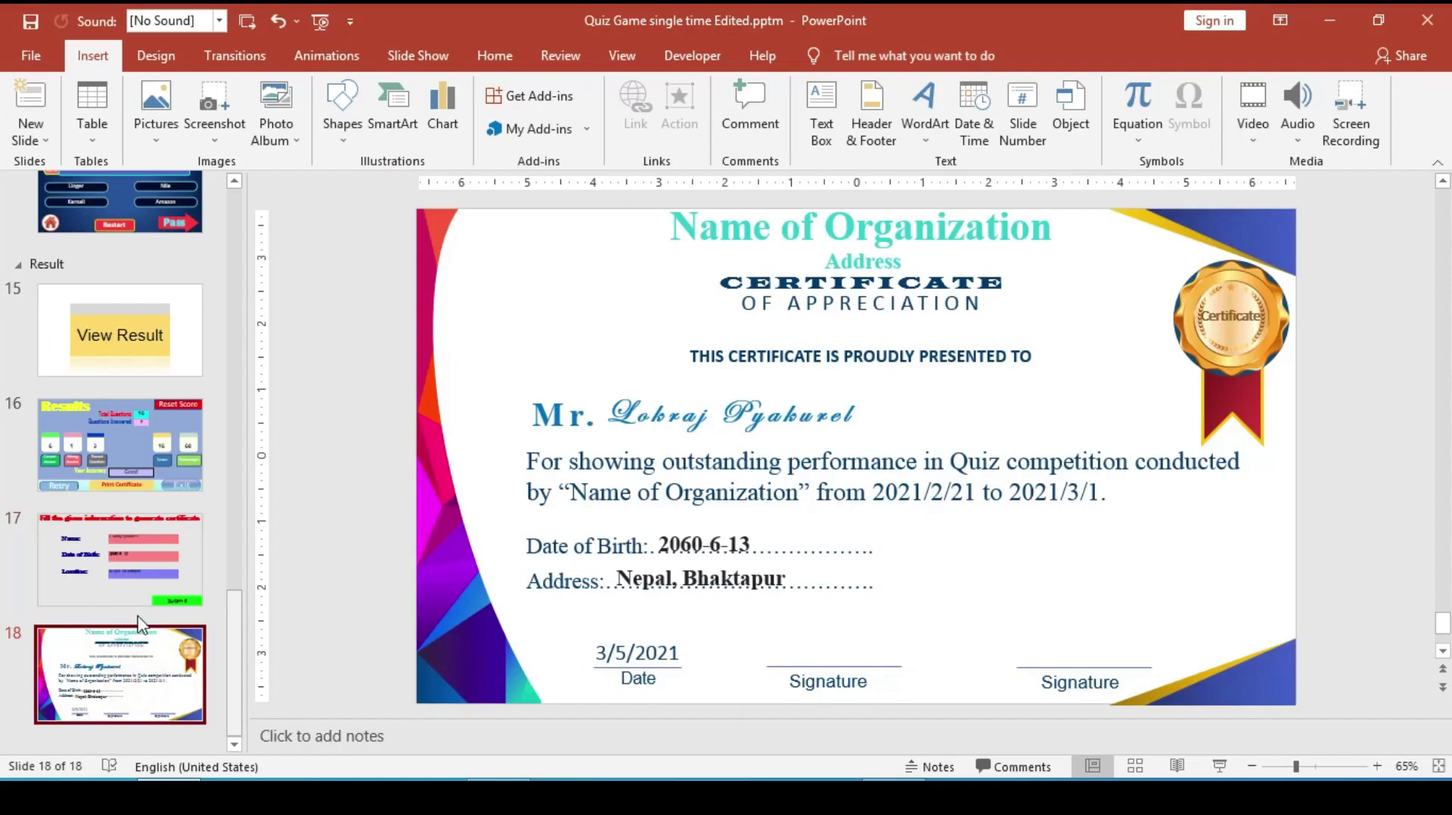
# Step: Look at the filled-in form on slide 17, switch to File Explorer, and review the Quiz Game Certificate PDF before closing it
pyautogui.click(126, 548)
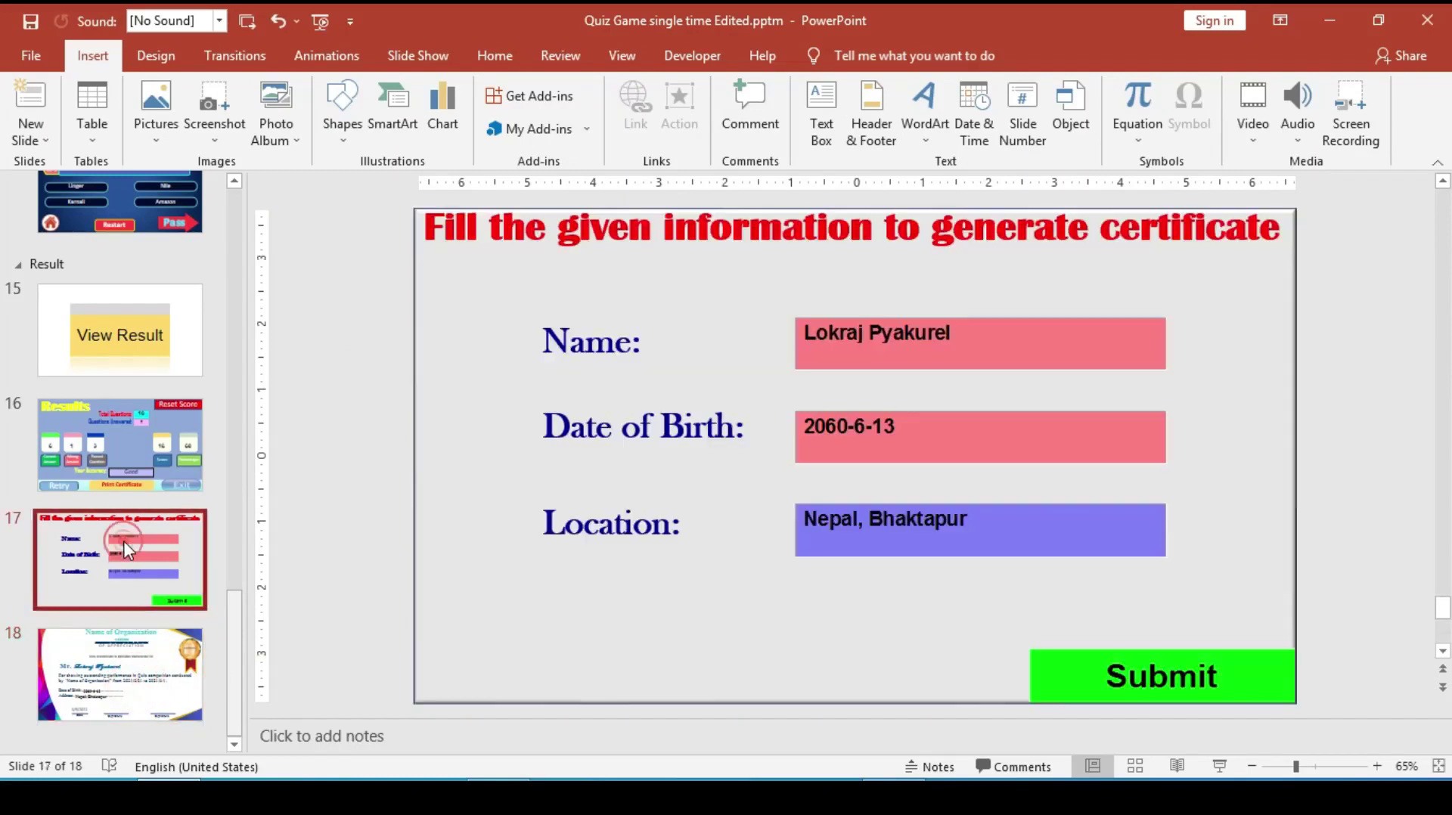
pyautogui.click(1328, 21)
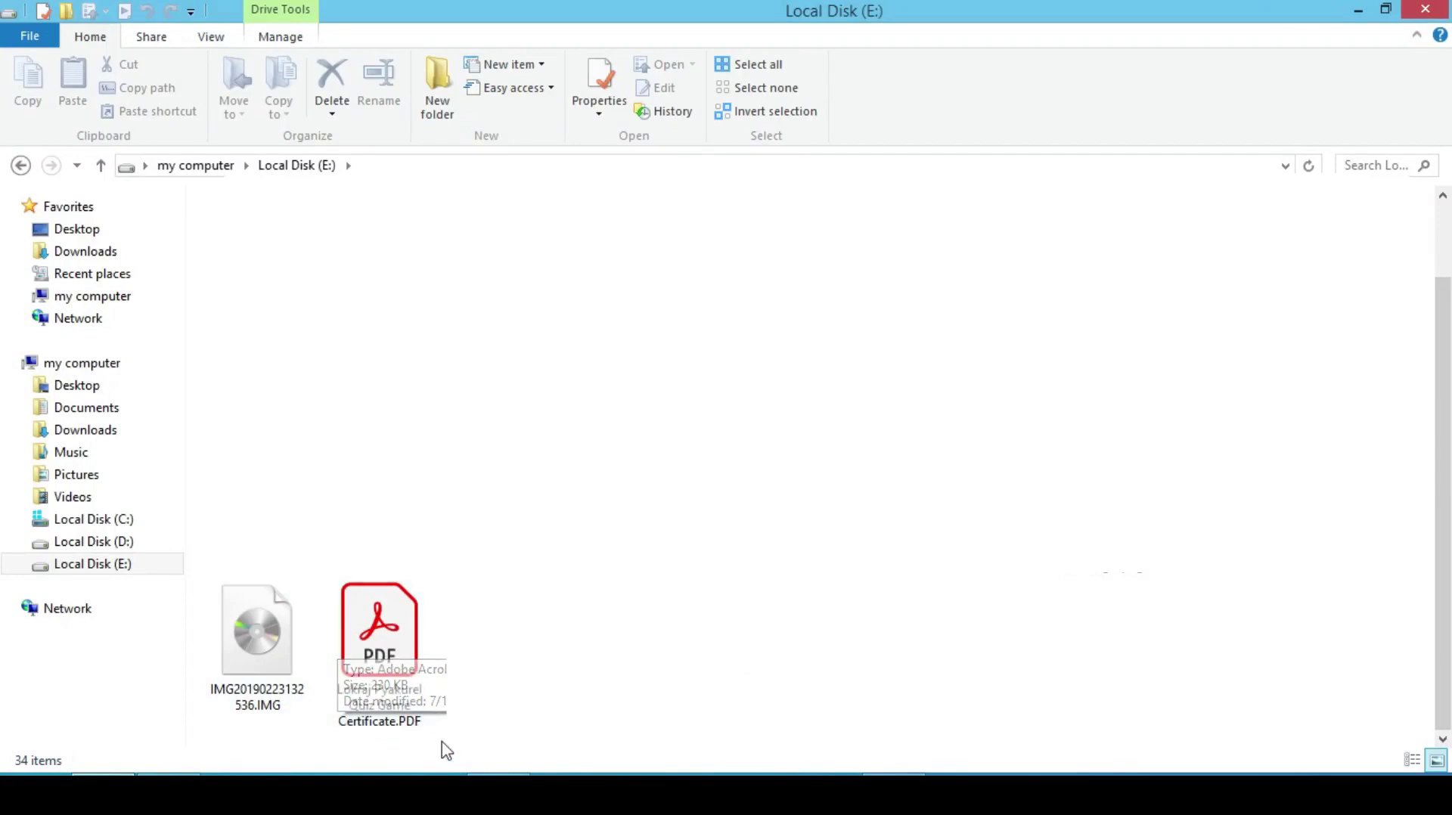
pyautogui.doubleClick(387, 699)
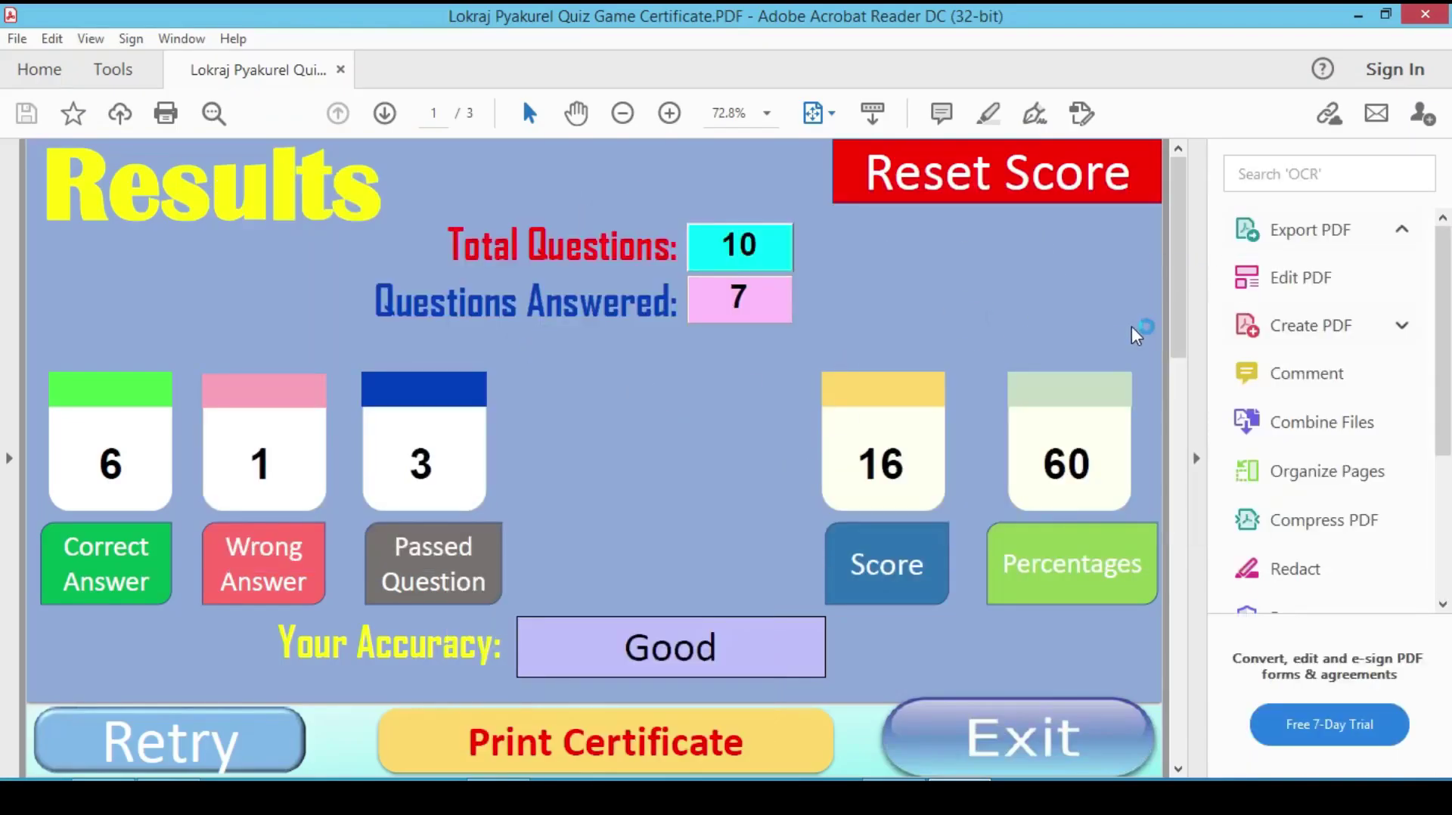
pyautogui.moveTo(1177, 318); pyautogui.dragTo(1181, 624)
pyautogui.click(894, 648)
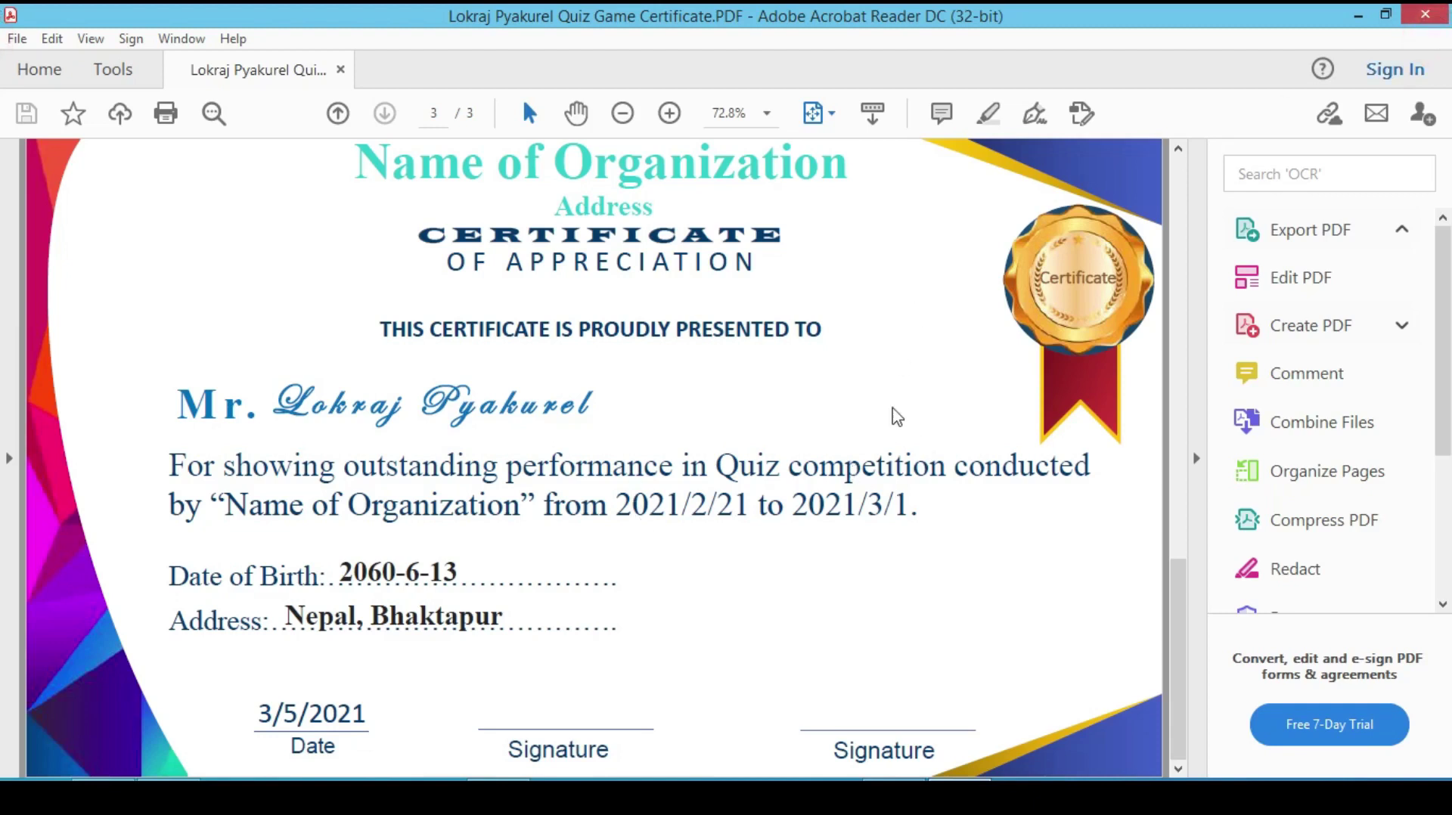
pyautogui.click(1418, 19)
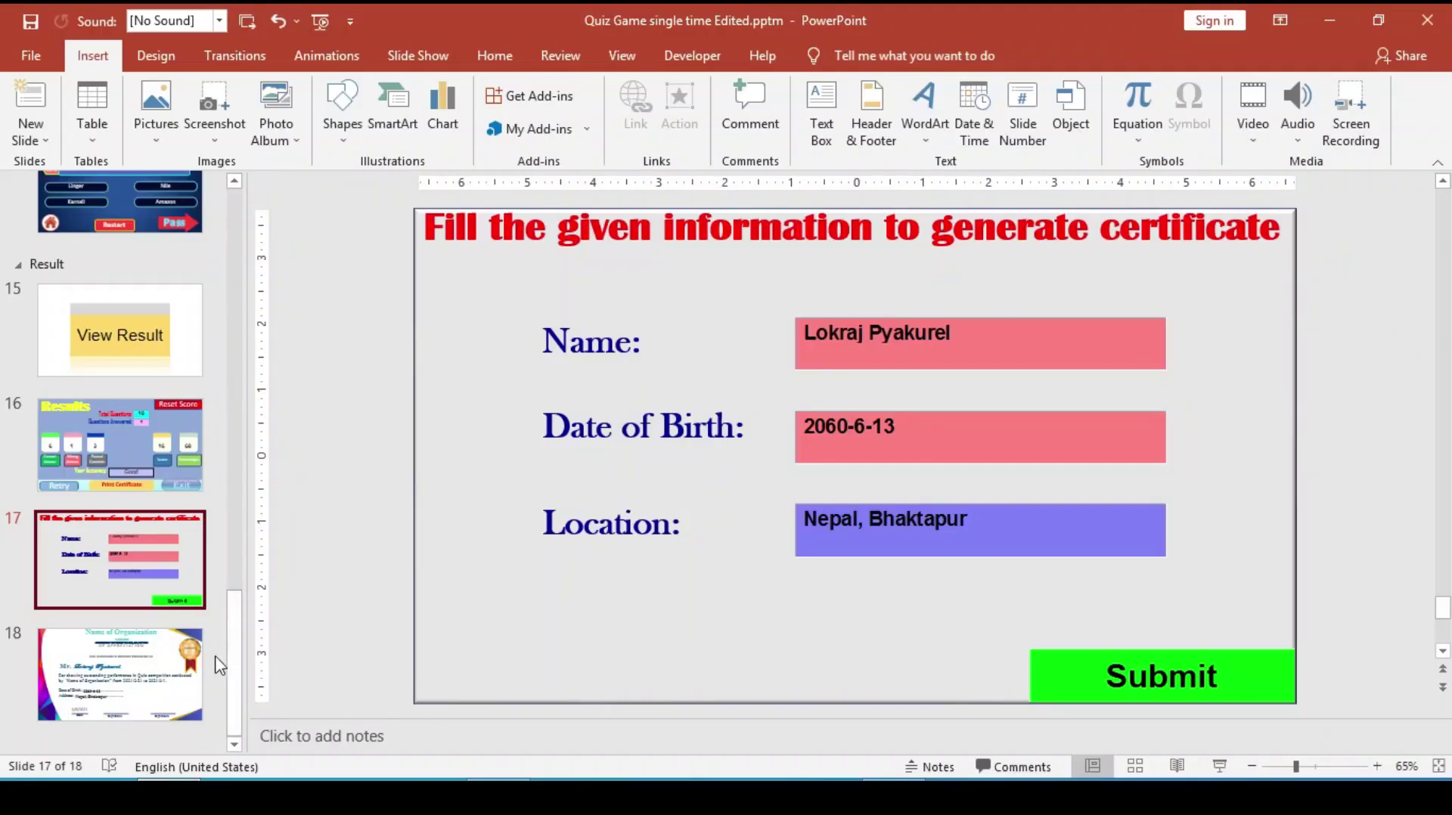
# Step: Start the slide show from the home slide and add a new question in the settings, "What is 2+2?"
pyautogui.moveTo(239, 671); pyautogui.dragTo(229, 271)
pyautogui.click(182, 299)
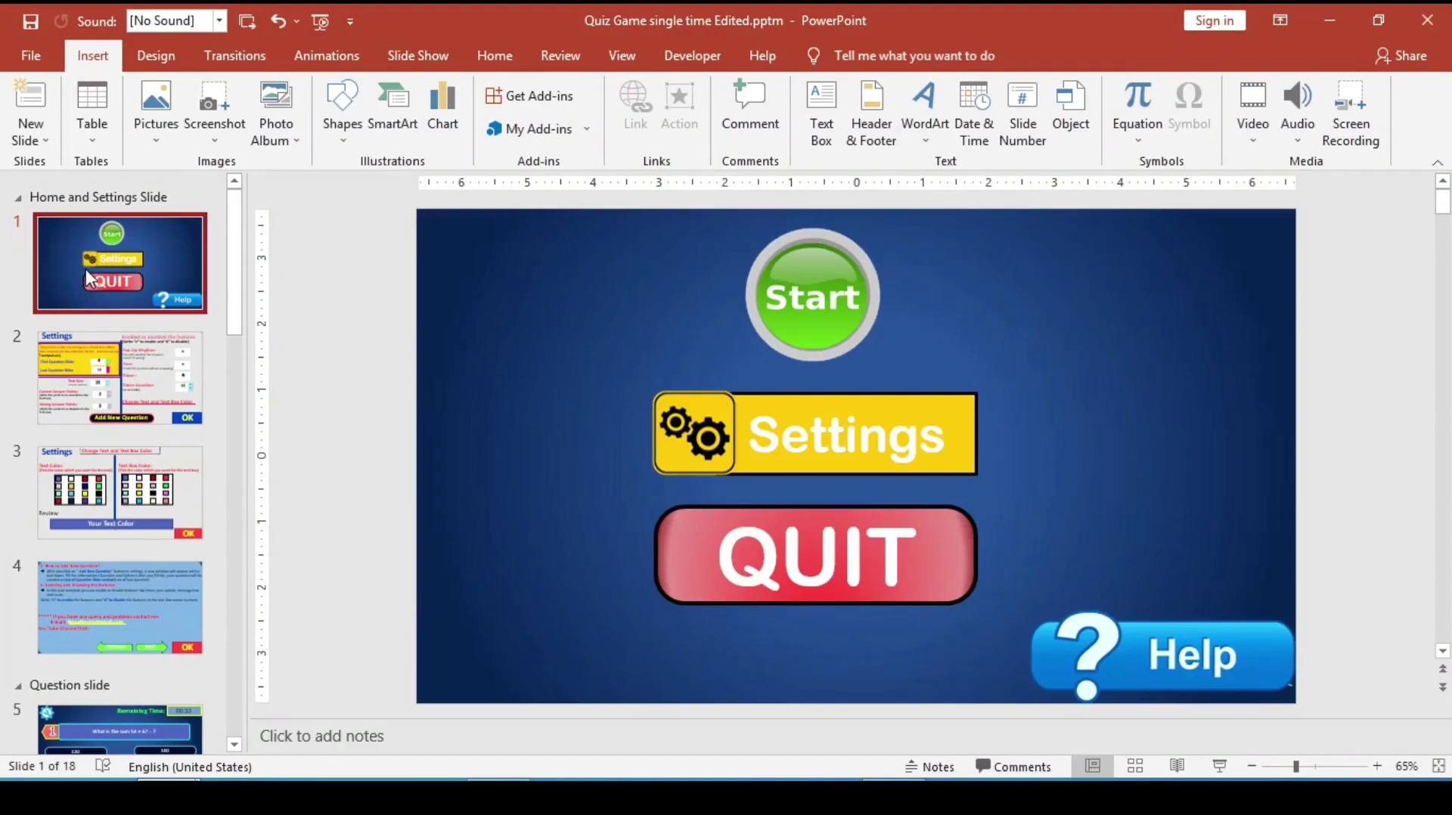
pyautogui.press('F5')
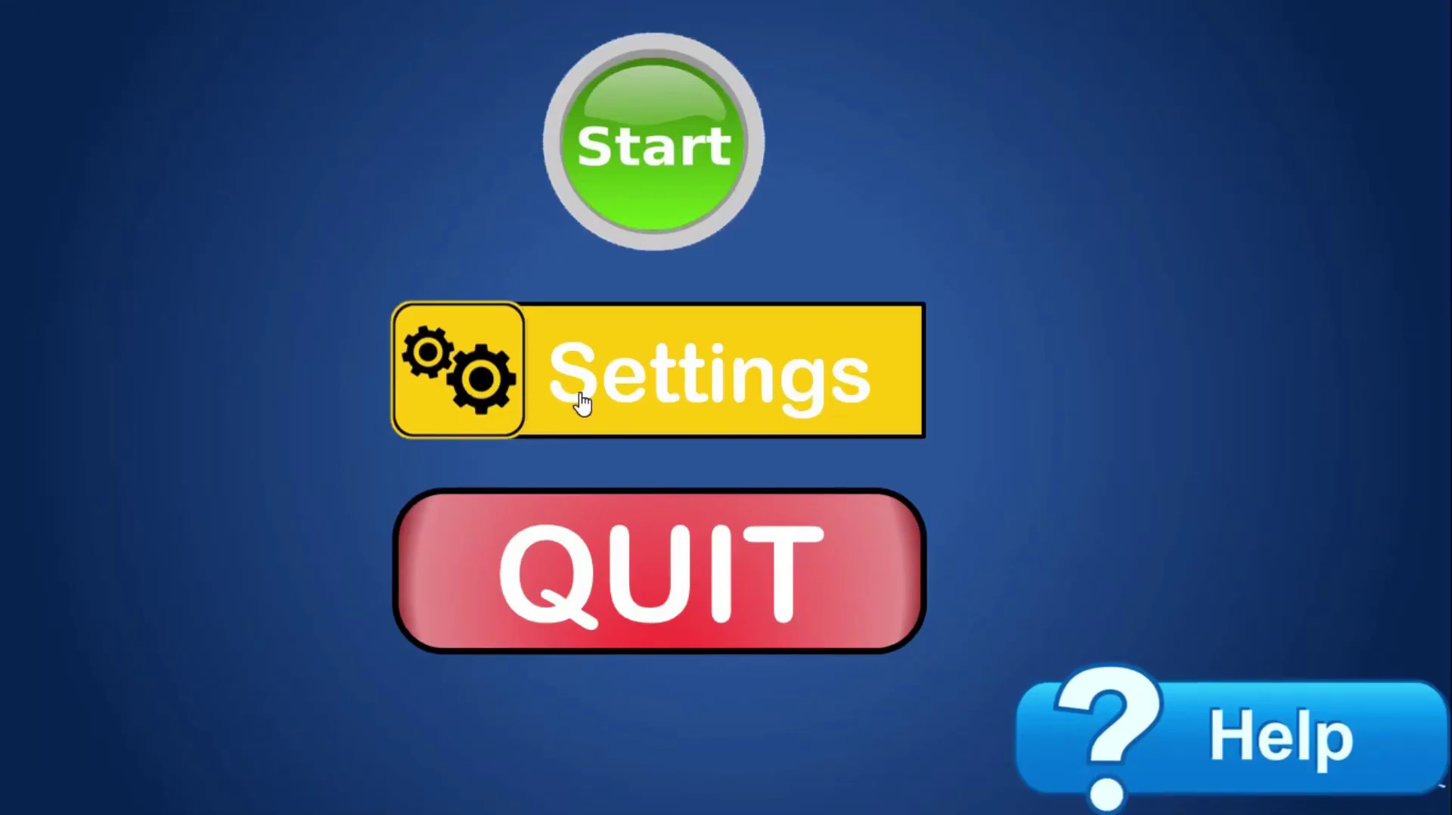
pyautogui.click(581, 402)
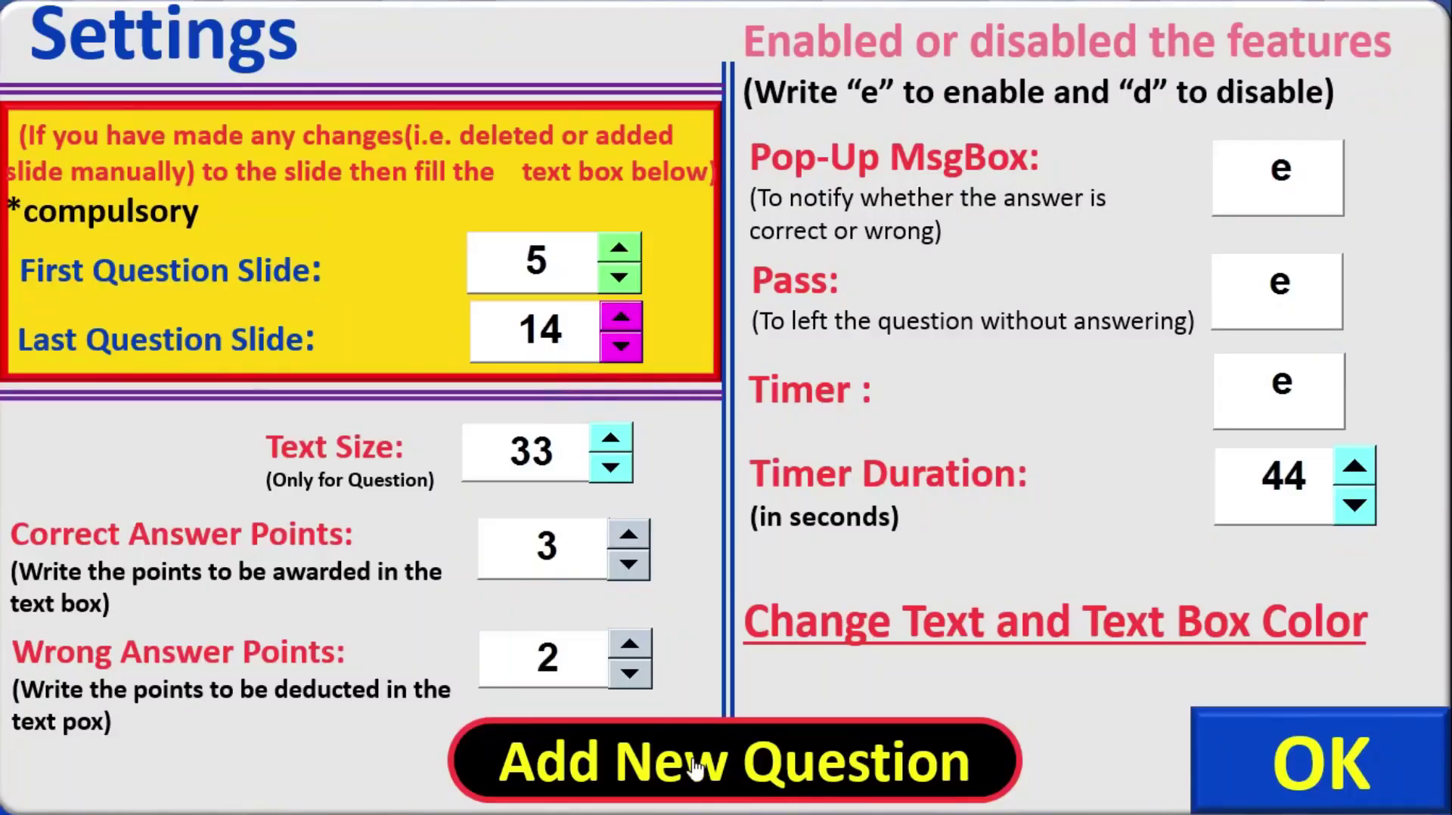
pyautogui.click(556, 756)
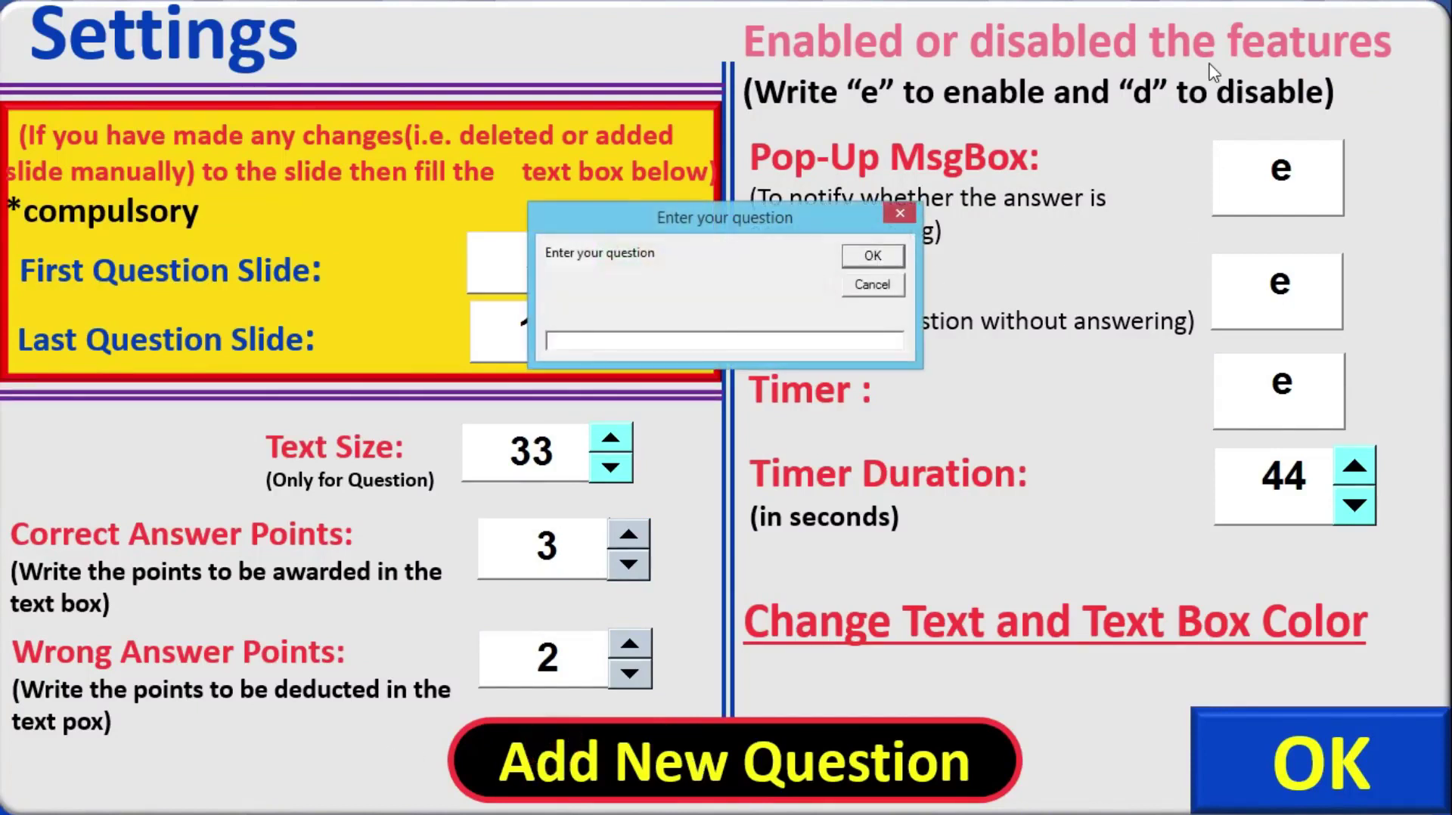
pyautogui.click(629, 342)
pyautogui.click(892, 260)
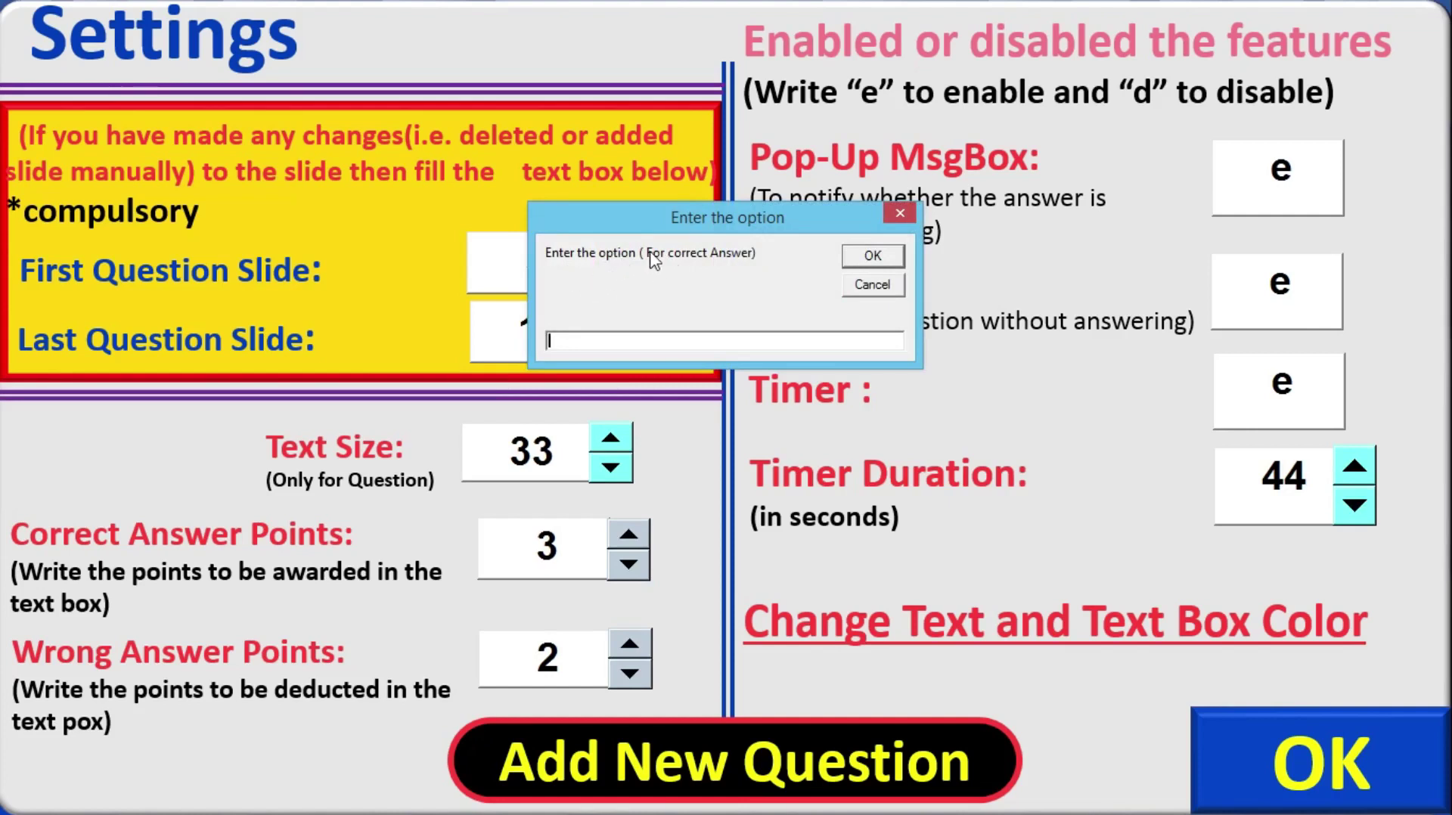
# Step: Enter 4 as the new question's correct answer and 8, 7 and 1 as its other options, completing the question
pyautogui.click(628, 342)
pyautogui.write('4')
pyautogui.click(873, 256)
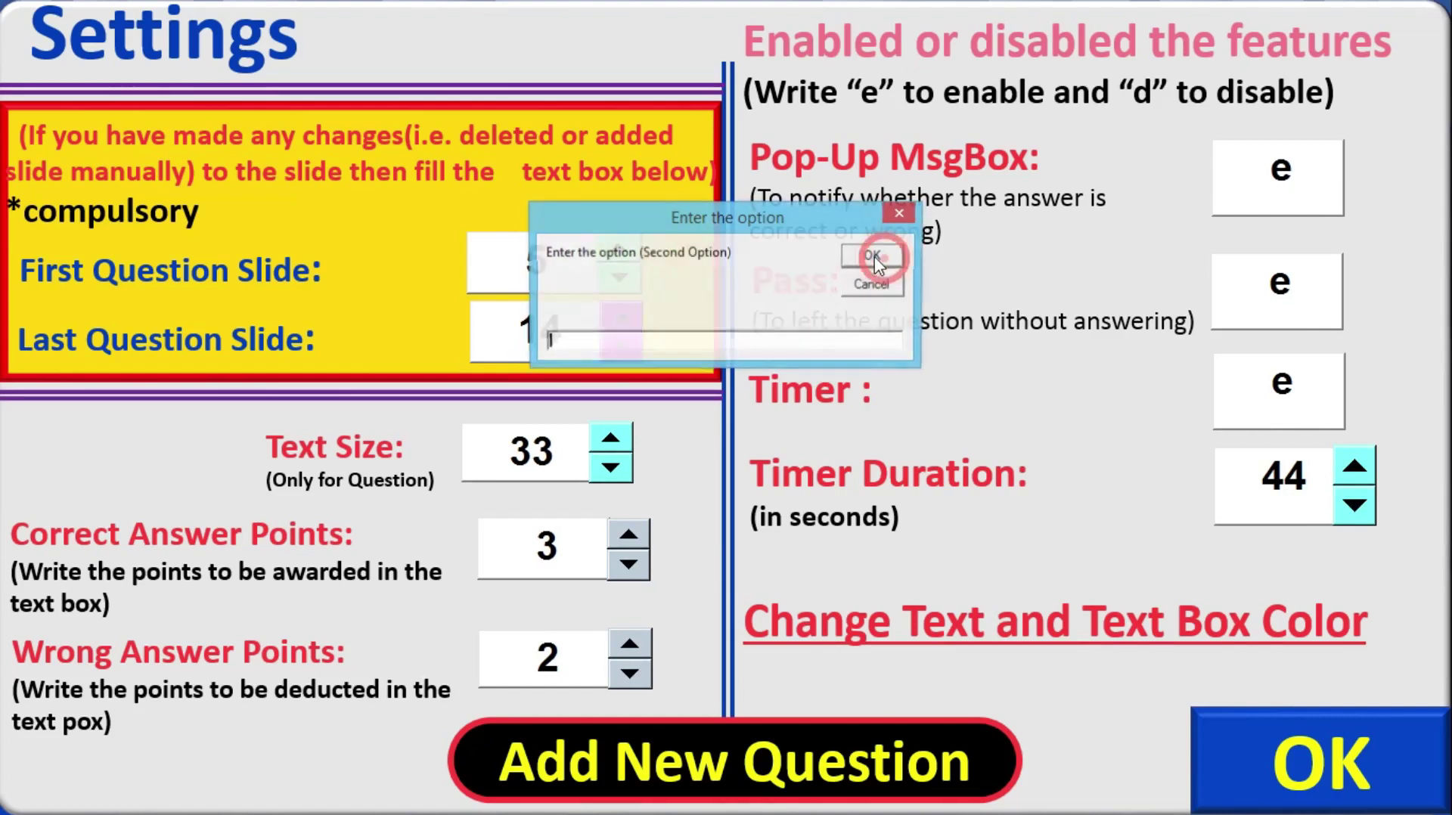
pyautogui.click(618, 340)
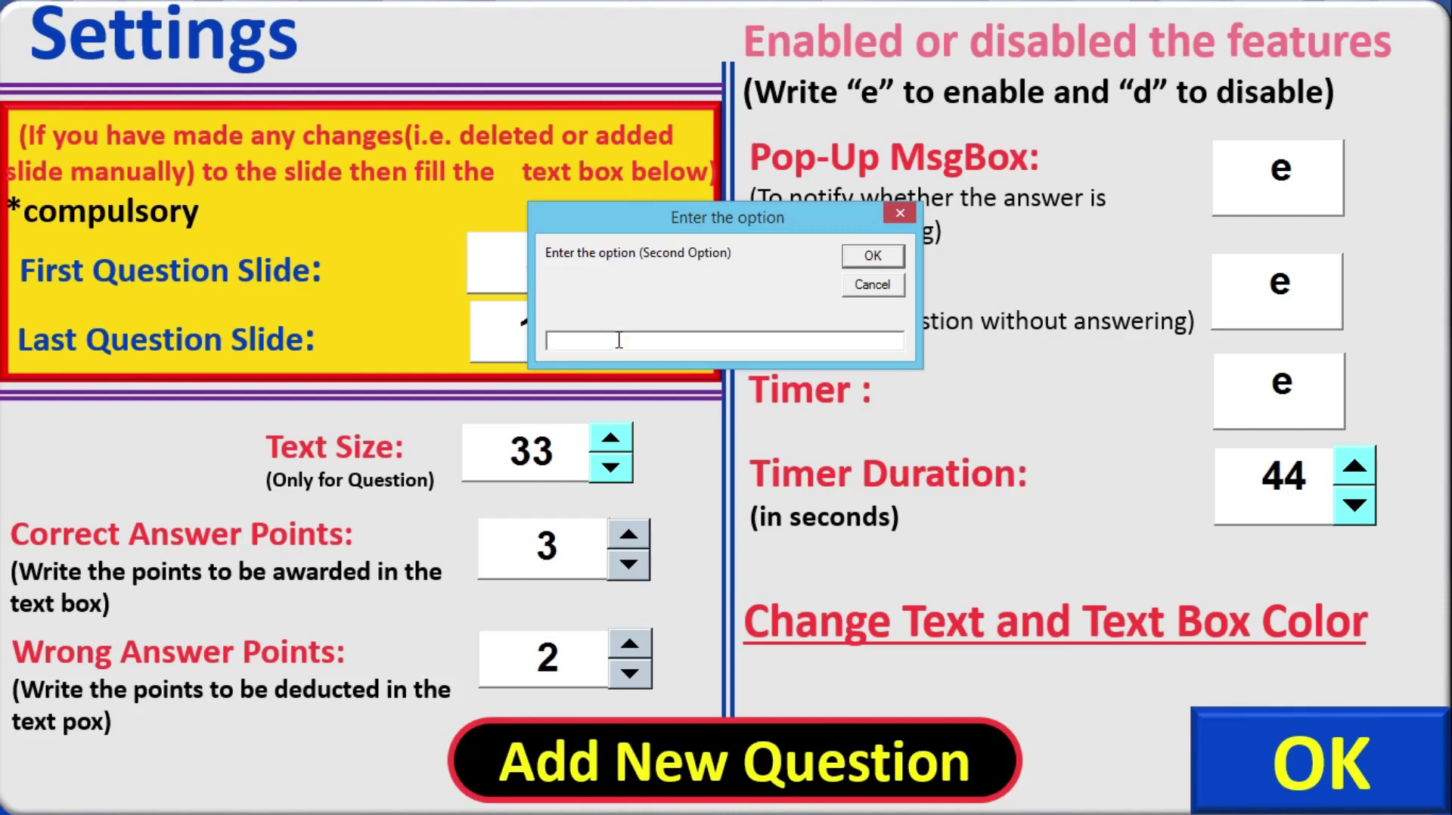
pyautogui.click(884, 255)
pyautogui.write('7')
pyautogui.click(873, 257)
pyautogui.write('8')
pyautogui.click(873, 257)
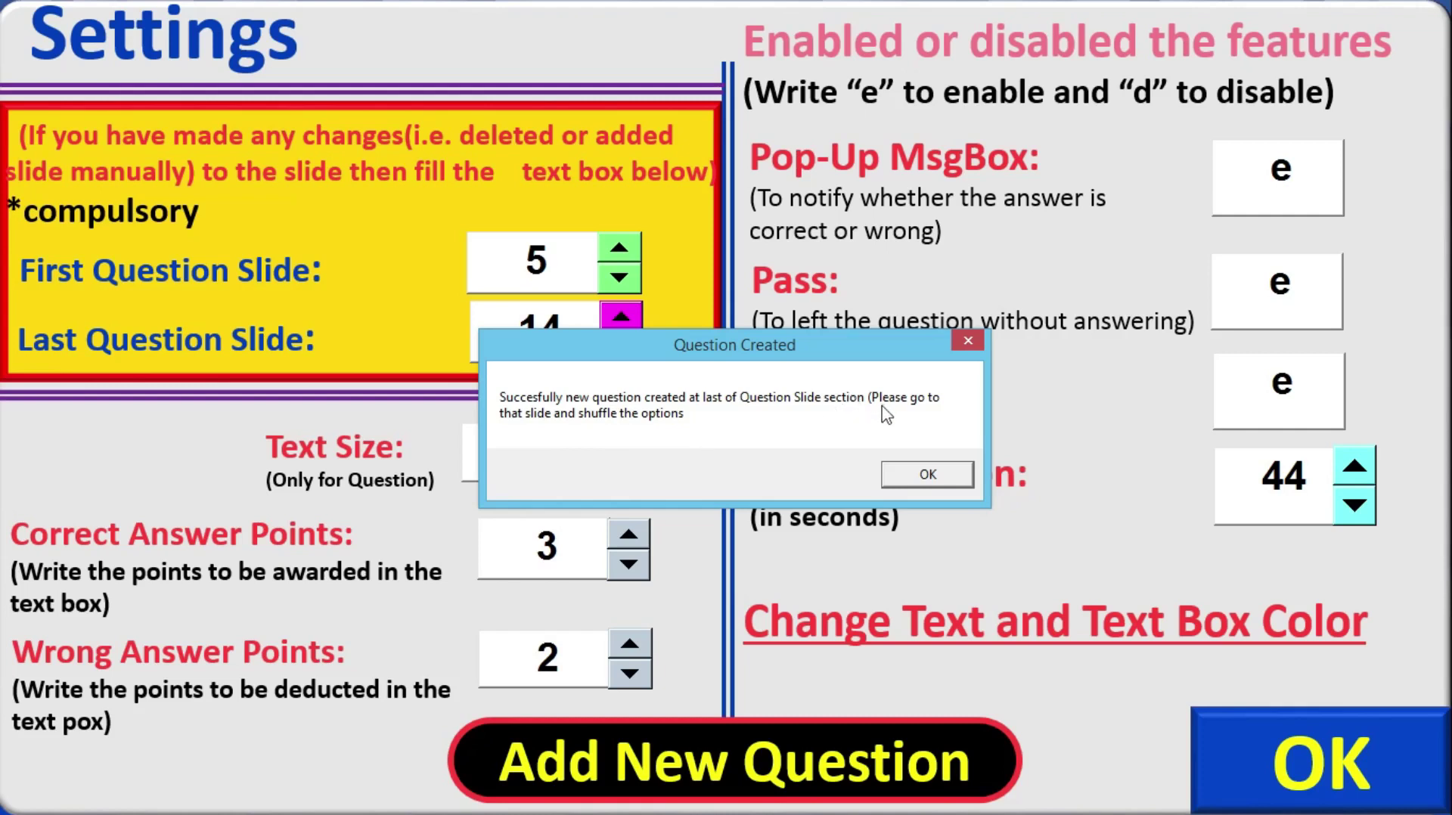
pyautogui.click(934, 478)
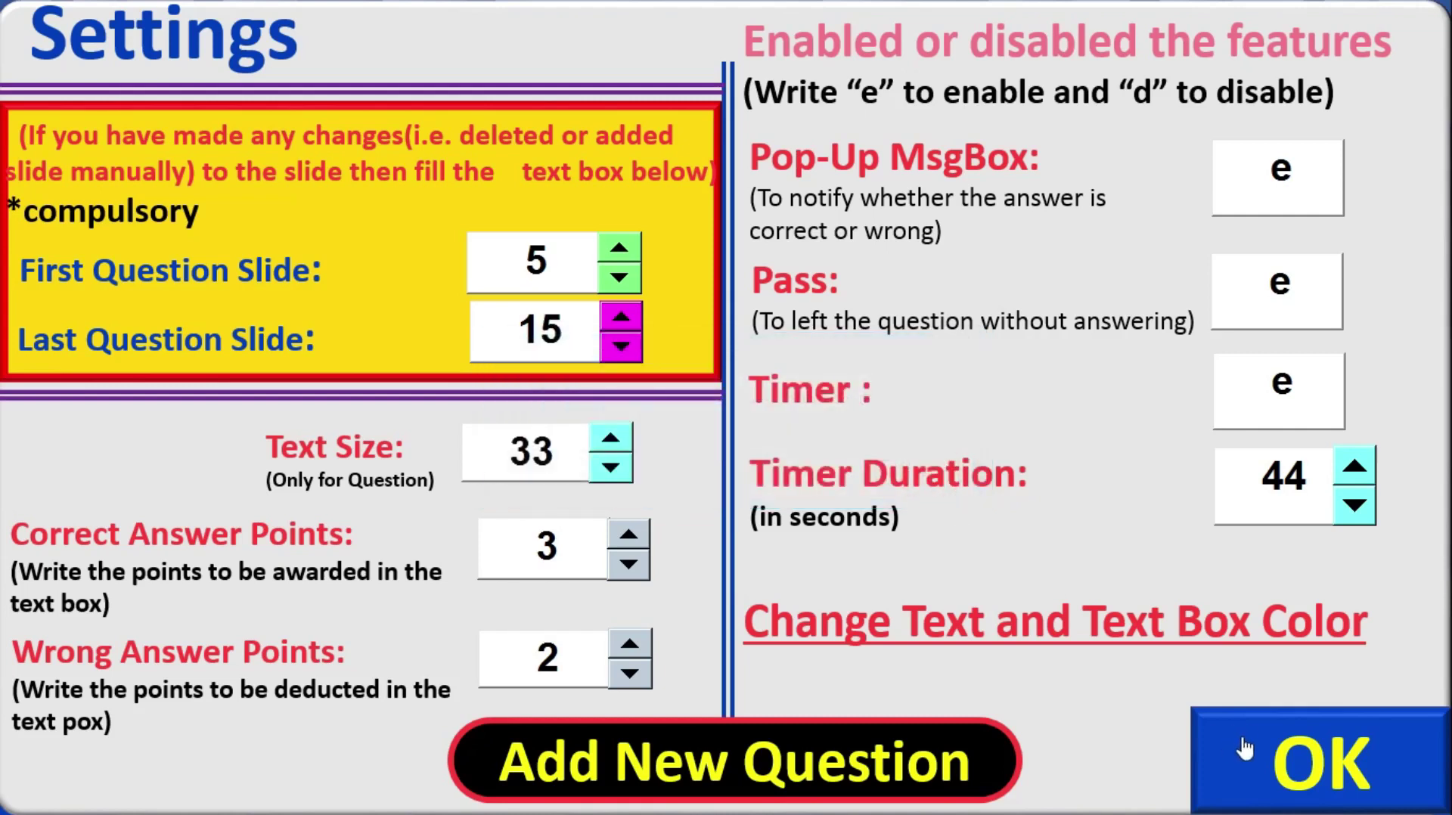
# Step: Accept the settings, quit the slide show, and swap the 4 and 8 options on the question 11 slide
pyautogui.click(1240, 759)
pyautogui.click(569, 646)
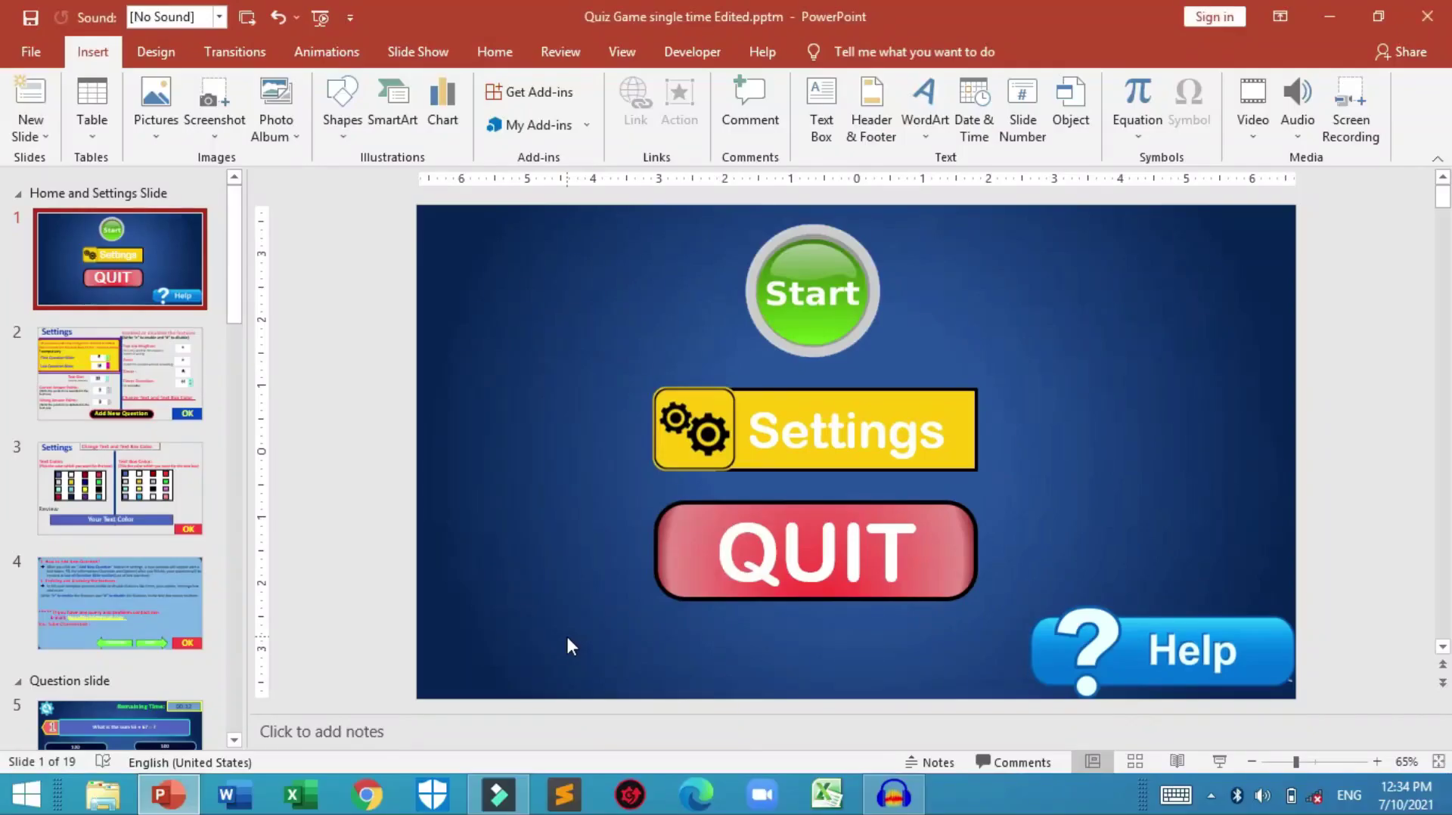
pyautogui.moveTo(238, 302); pyautogui.dragTo(242, 370)
pyautogui.scroll(-10, 104, 330)
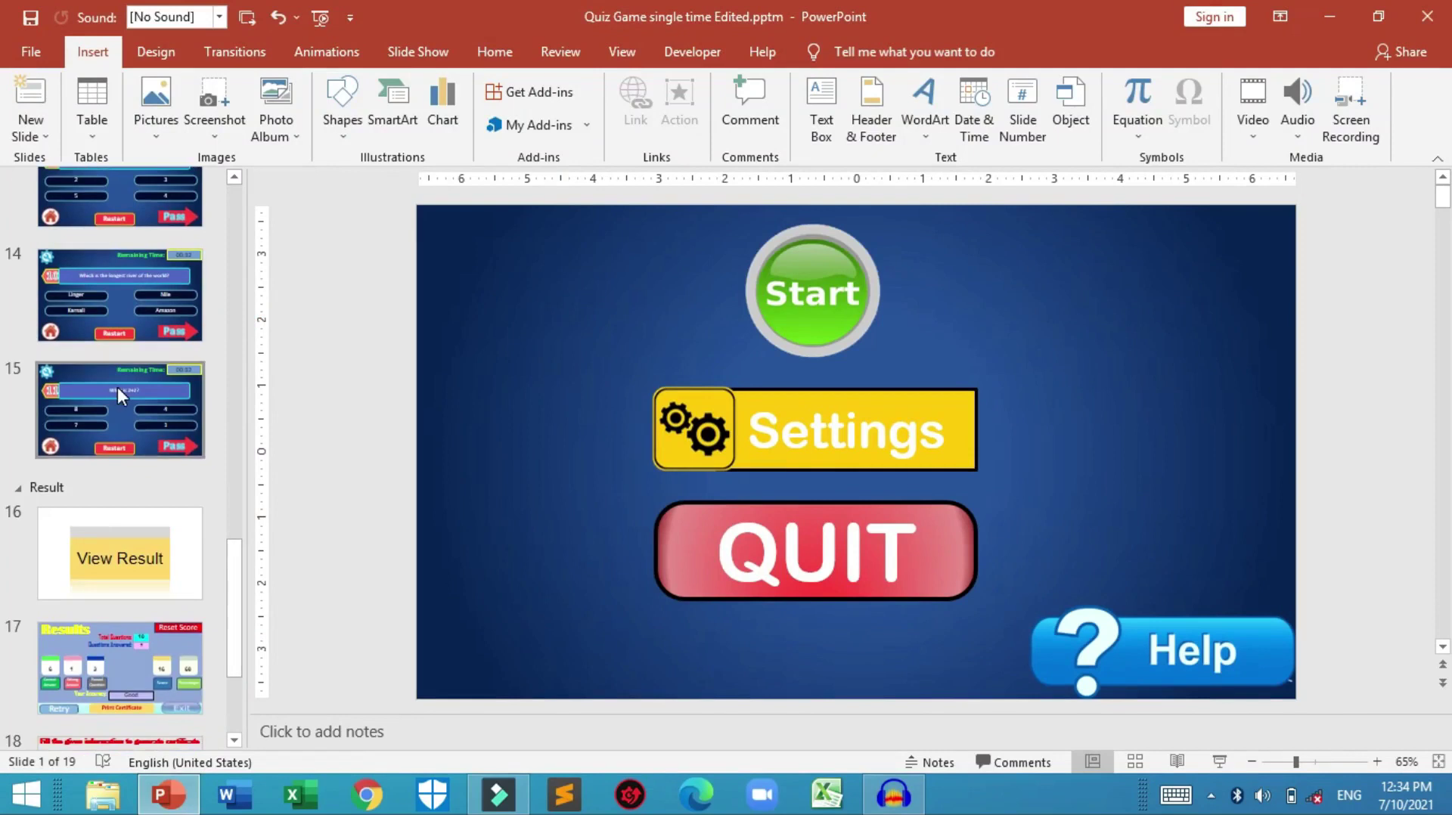
pyautogui.click(119, 395)
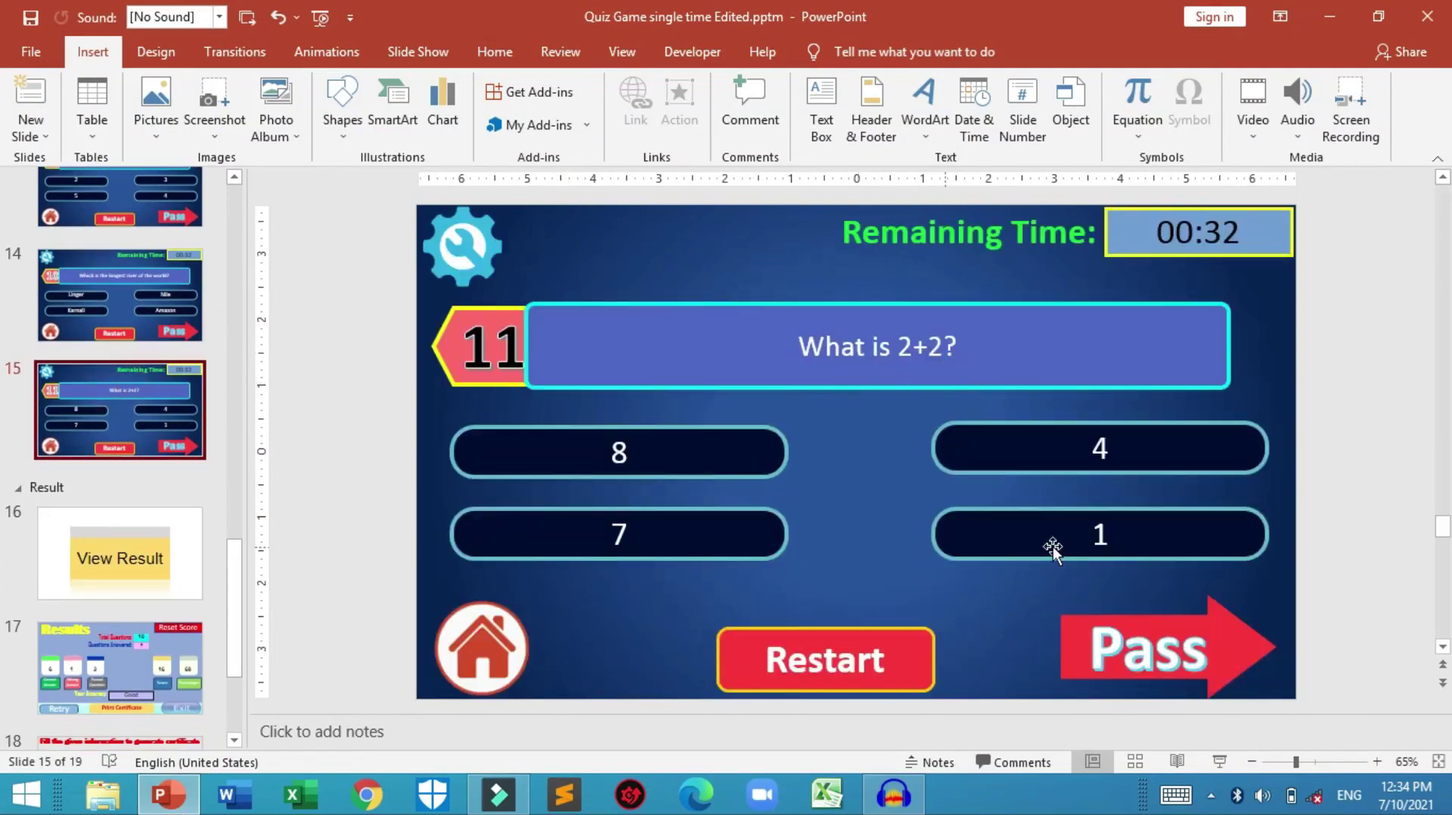
pyautogui.moveTo(960, 444); pyautogui.dragTo(565, 428)
pyautogui.moveTo(946, 464); pyautogui.dragTo(950, 443)
pyautogui.click(861, 546)
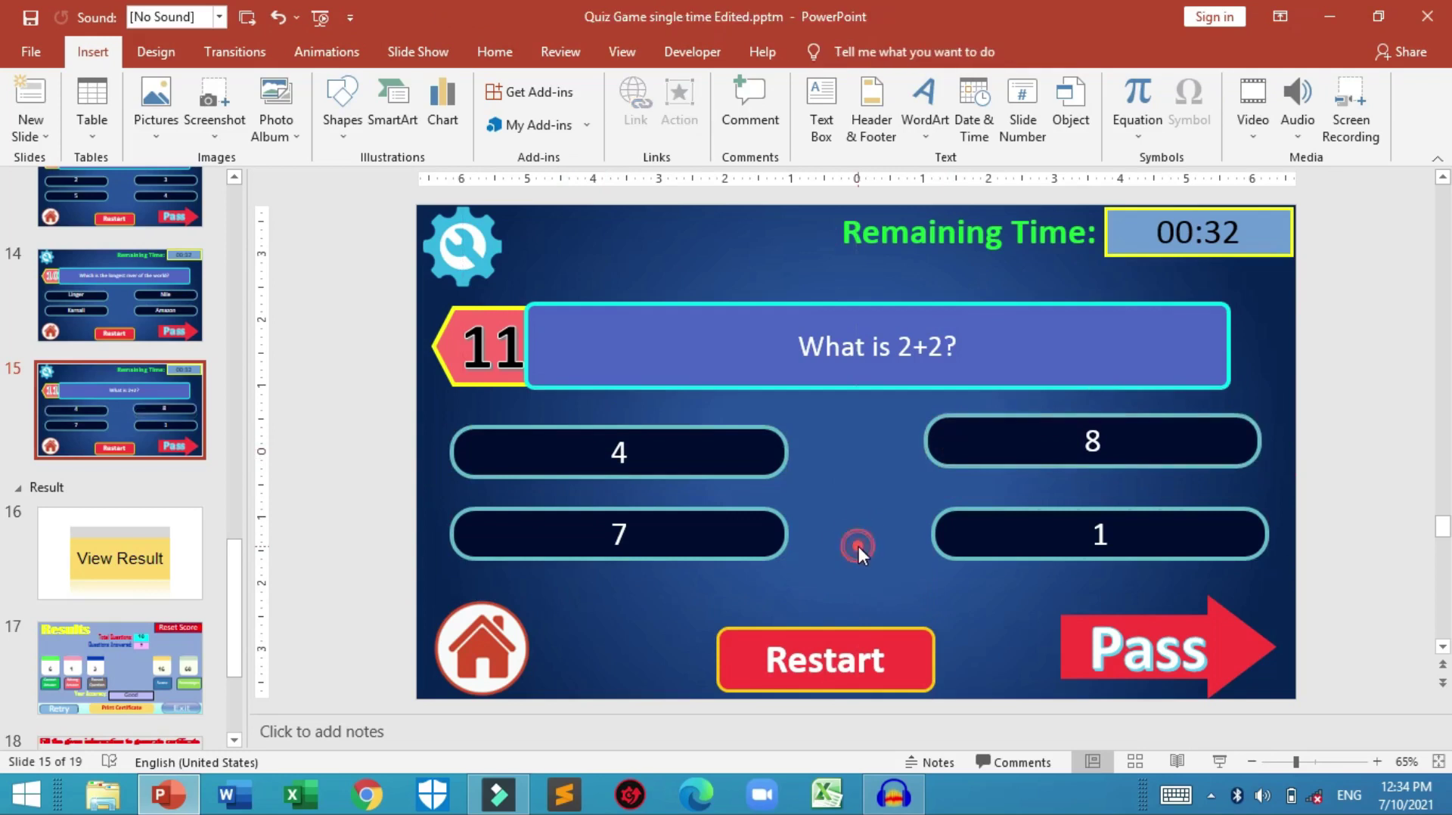
# Step: Show the Settings slide full screen to check the first and last question slide numbers, and leave the slide show
pyautogui.moveTo(239, 589); pyautogui.dragTo(236, 197)
pyautogui.click(143, 372)
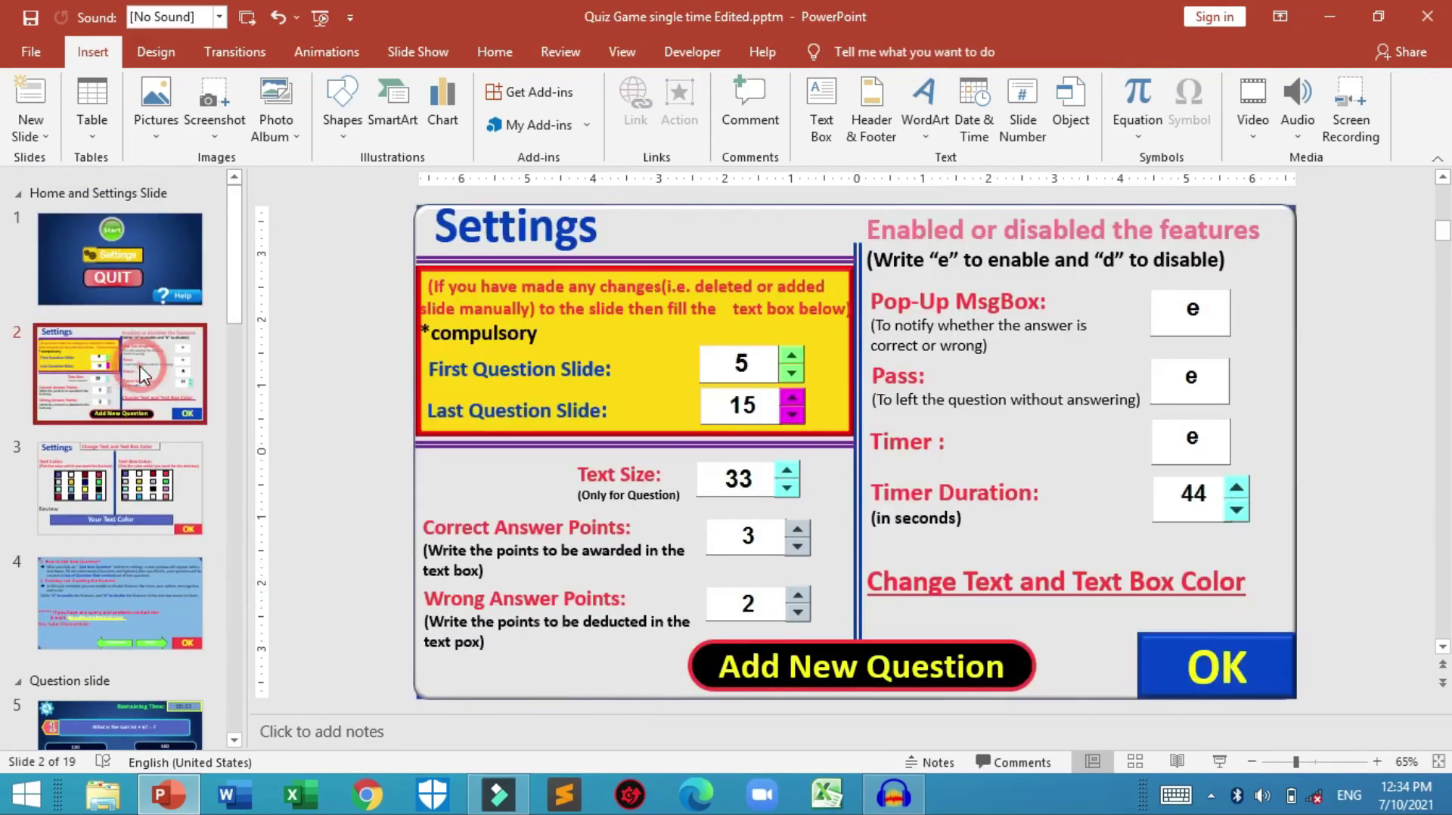
pyautogui.hotkey('shift', 'F5')
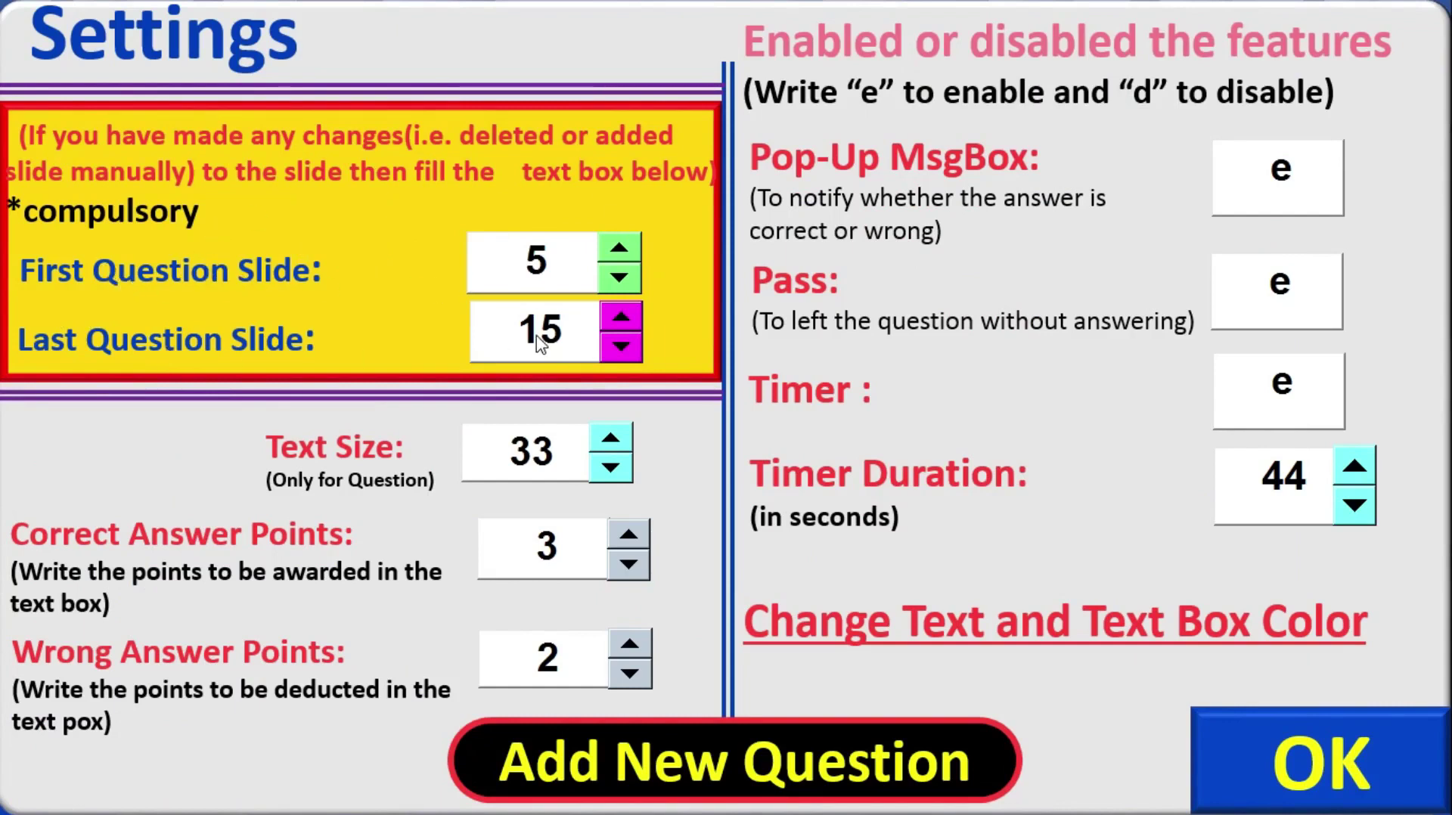
pyautogui.press('Escape')
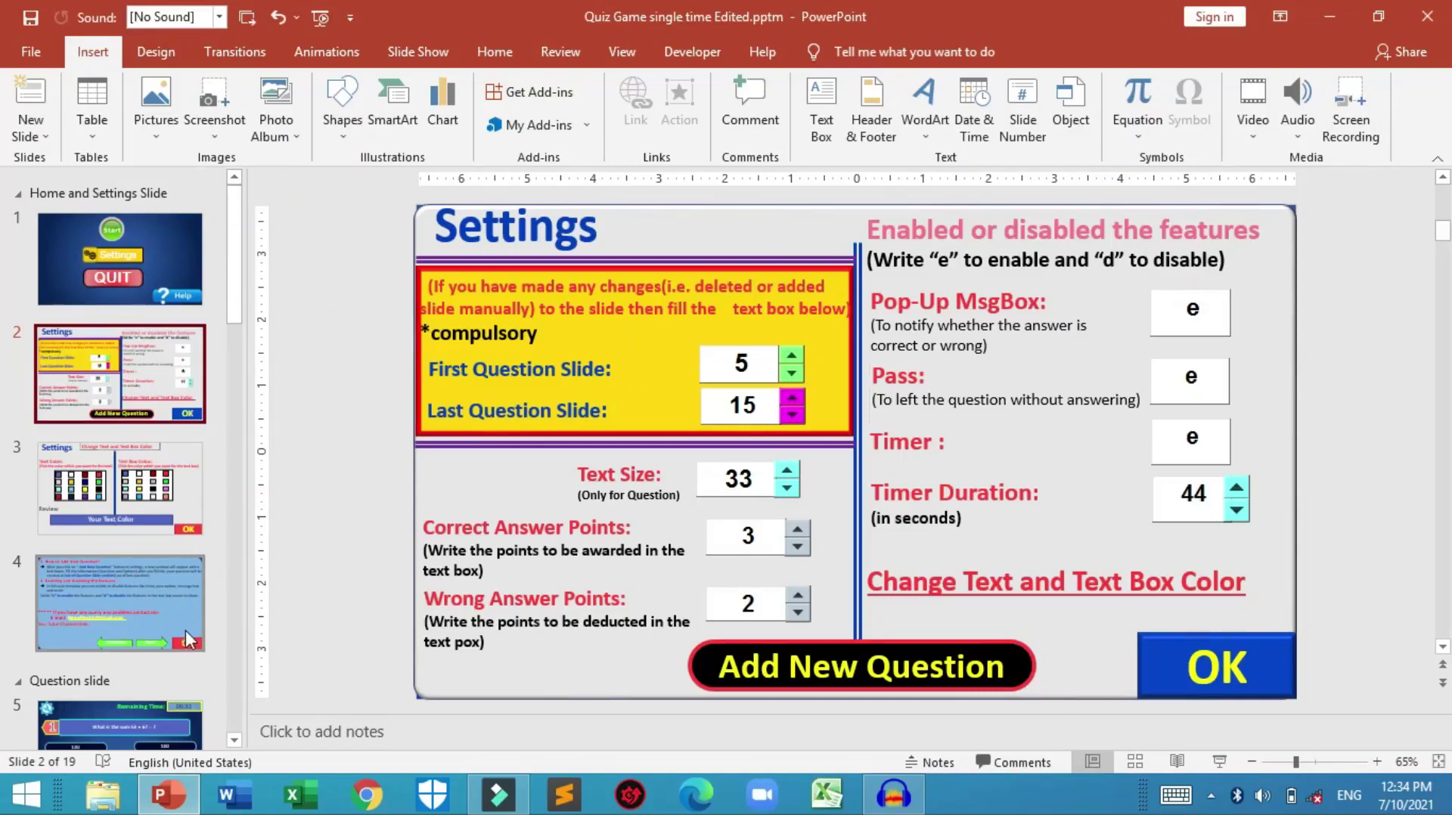
# Step: Review the question slides from slide 5 onward, and run the slide show from the Settings slide to accept the settings
pyautogui.click(148, 715)
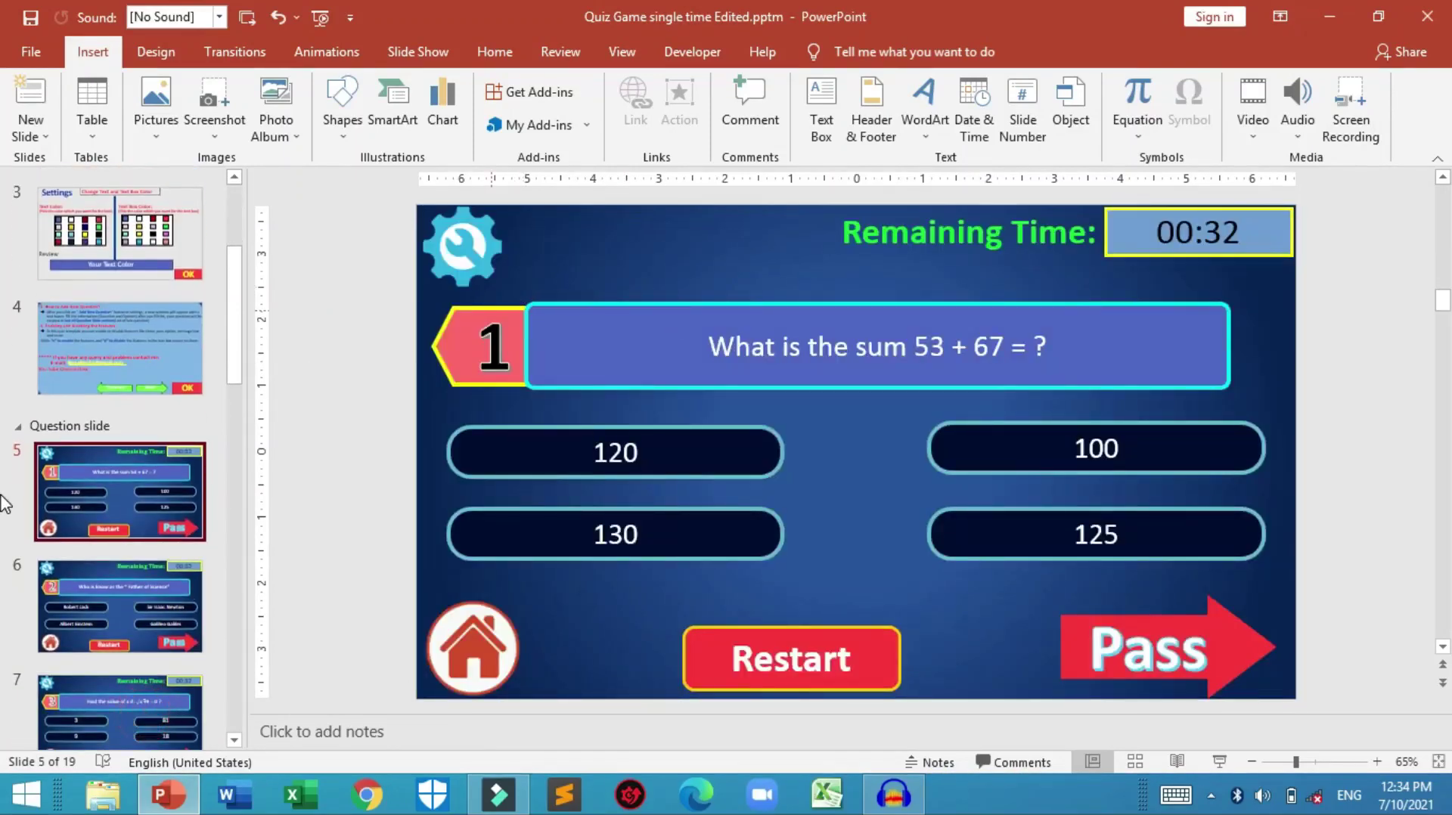
pyautogui.moveTo(243, 323); pyautogui.dragTo(257, 689)
pyautogui.scroll(15, 235, 657)
pyautogui.click(129, 174)
pyautogui.hotkey('shift', 'F5')
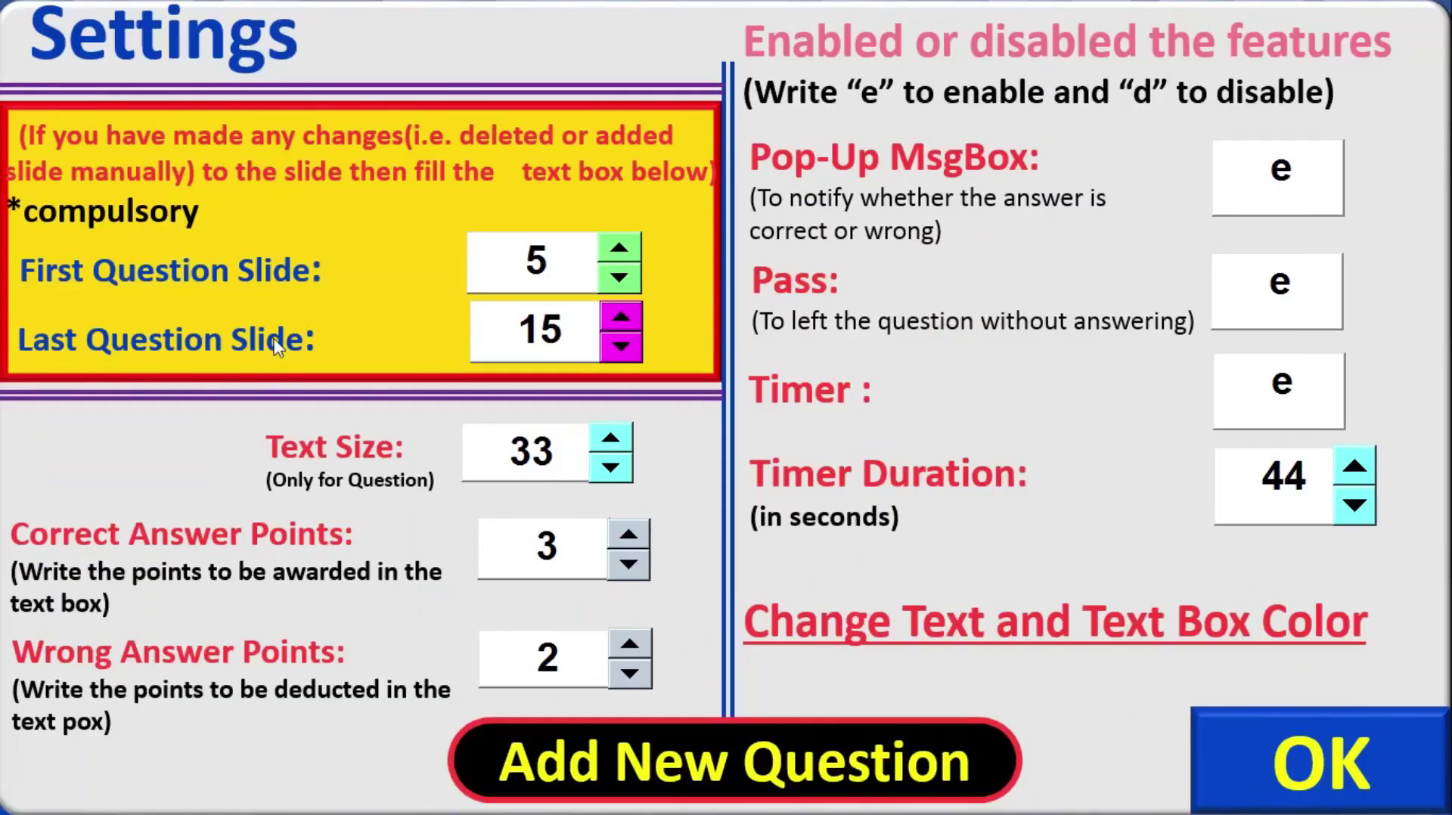
pyautogui.click(1244, 764)
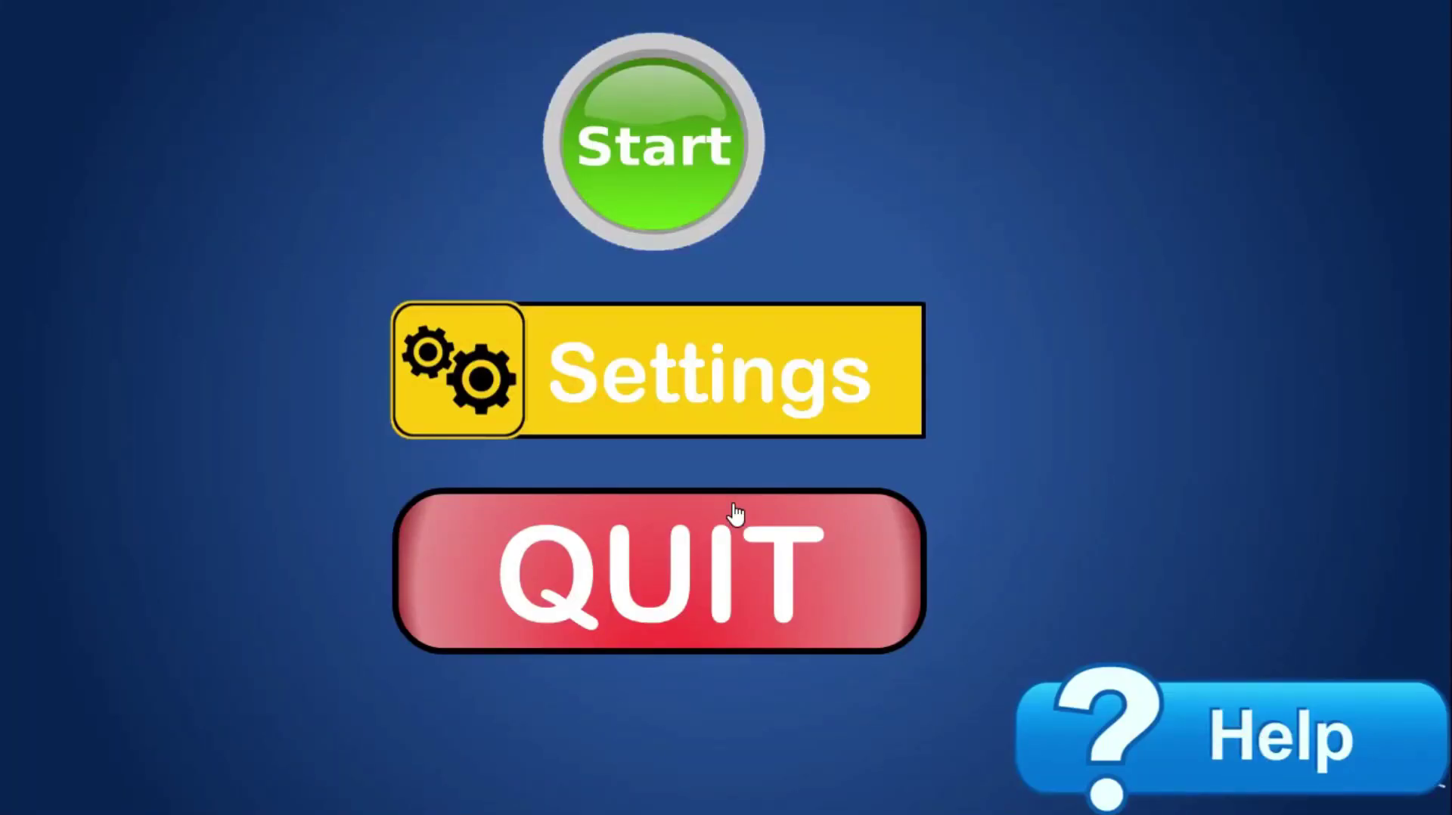